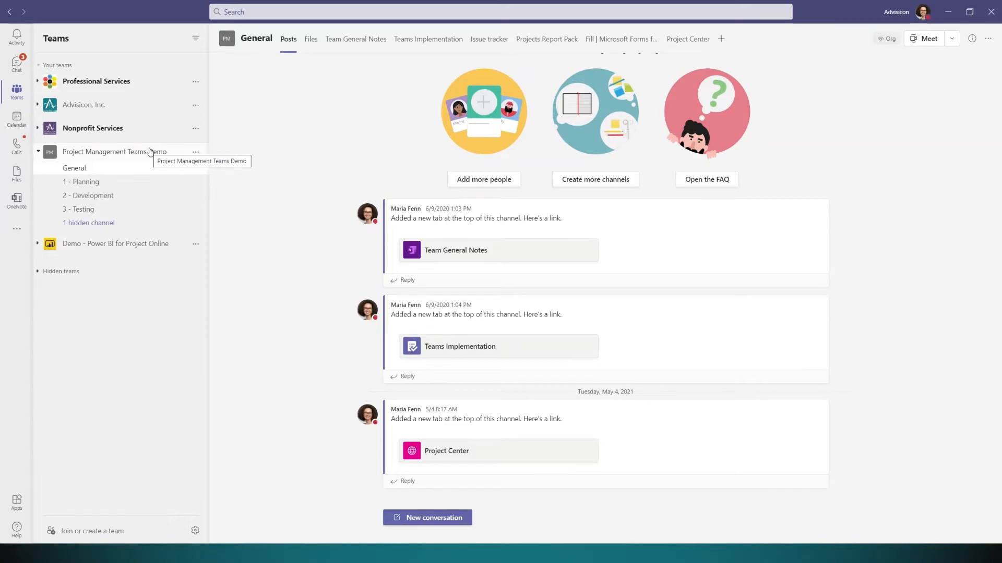
- Check the team's hidden channels, and open the Project Related Documents folder in the 1 - Planning channel's files
click(125, 222)
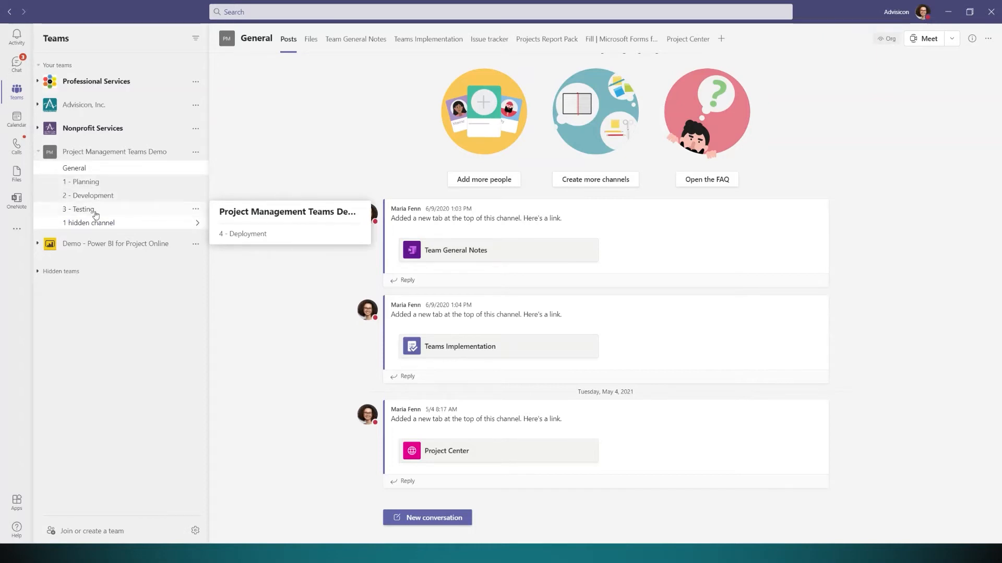
mouse_move(222, 235)
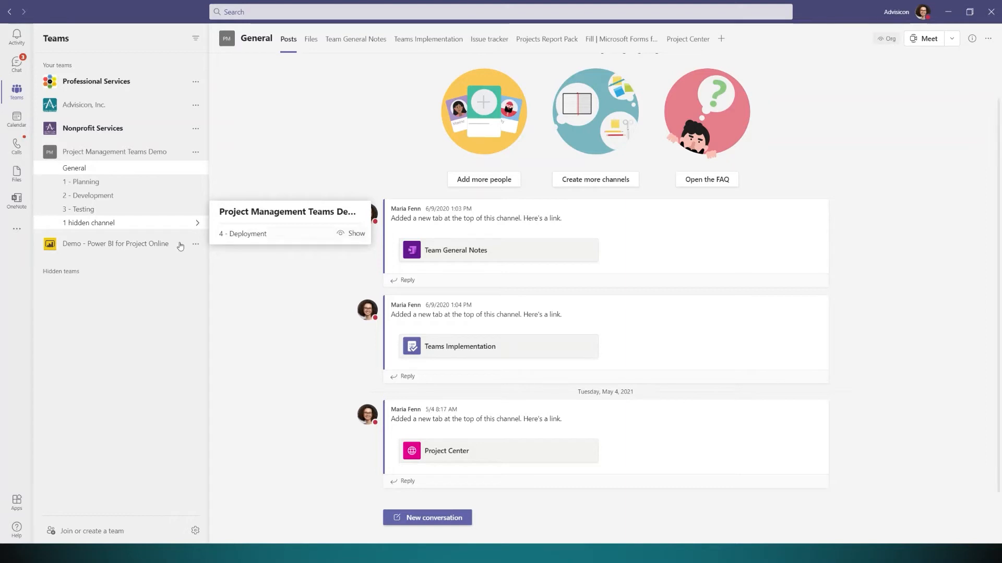
click(85, 182)
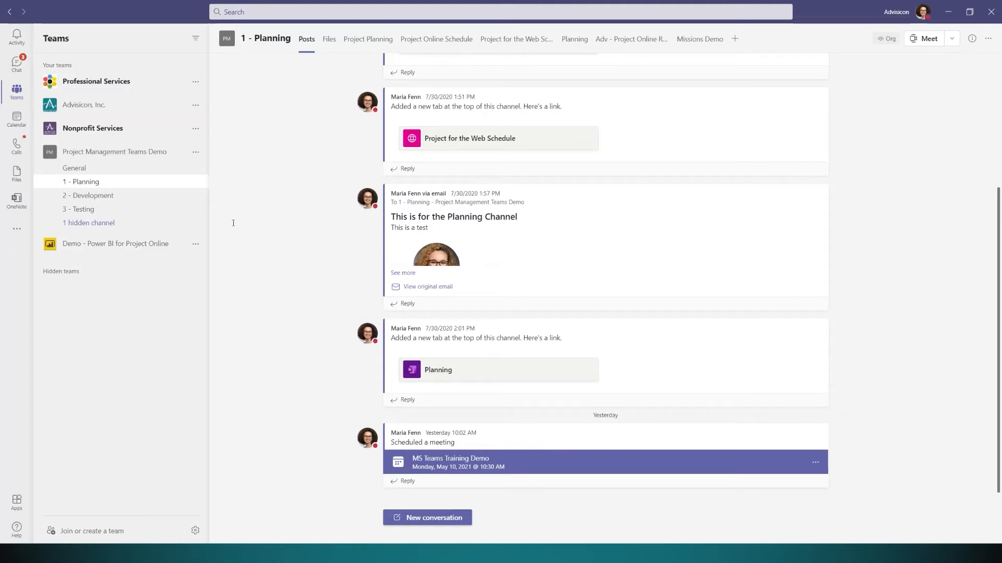
click(333, 48)
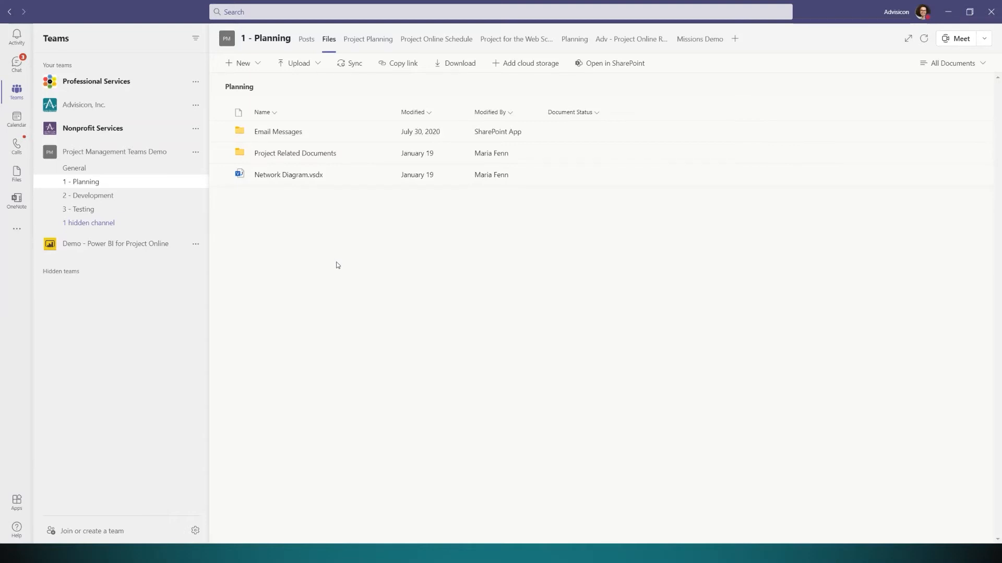
click(316, 153)
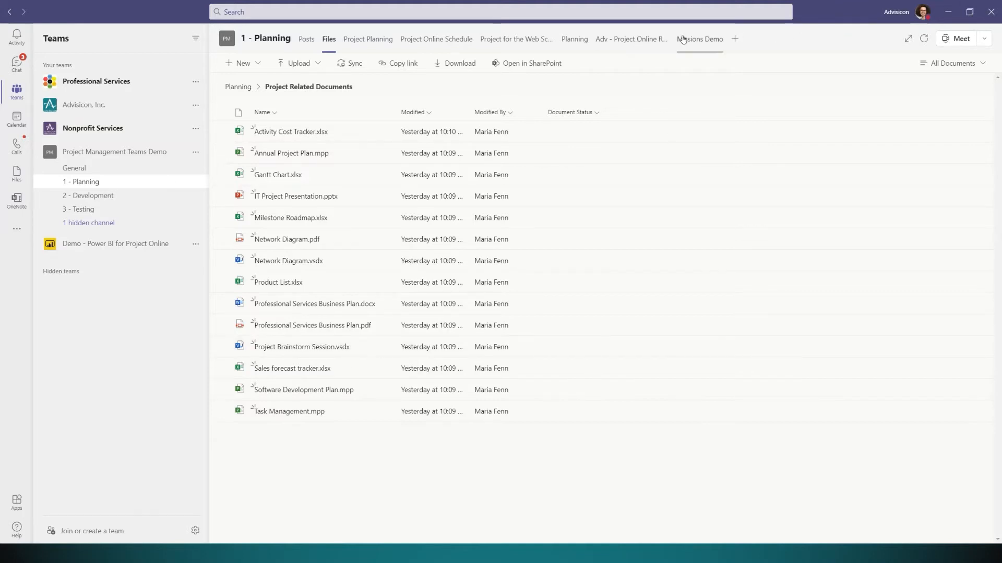
- Add a PDF tab named "Network Diagram" to the Planning channel, using Network Diagram.pdf from the Project Related Documents folder
click(730, 46)
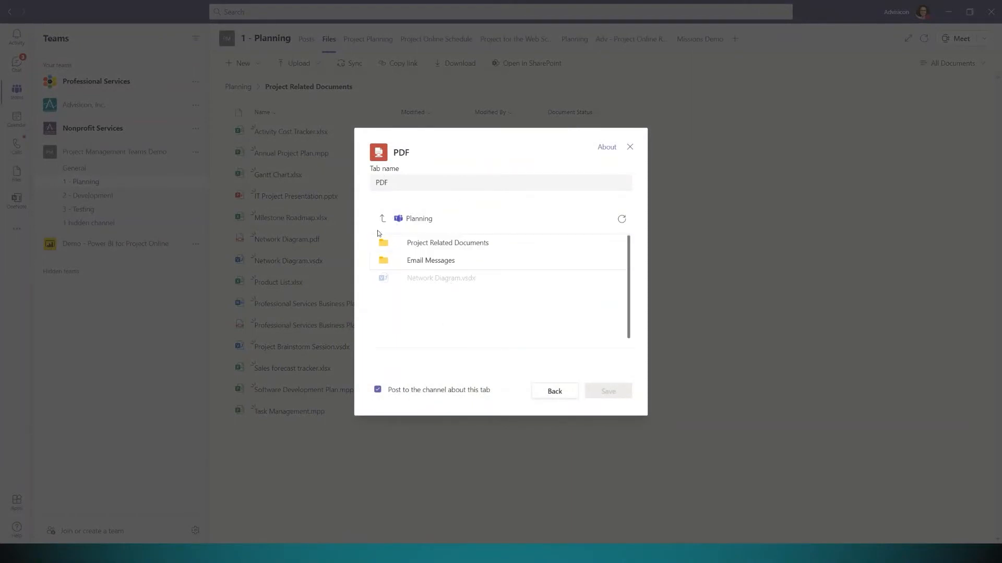
click(451, 249)
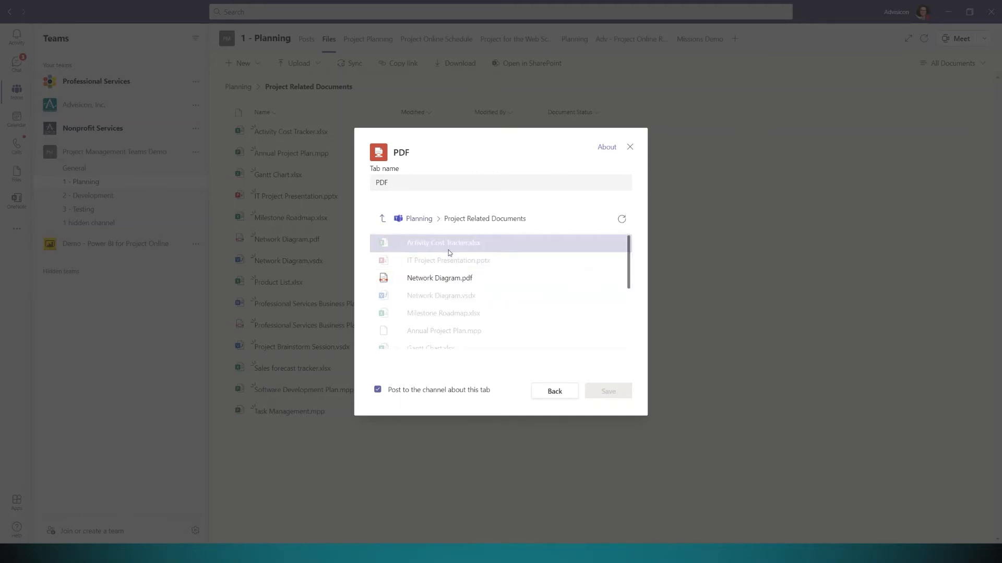
scroll(463, 282, down, 4)
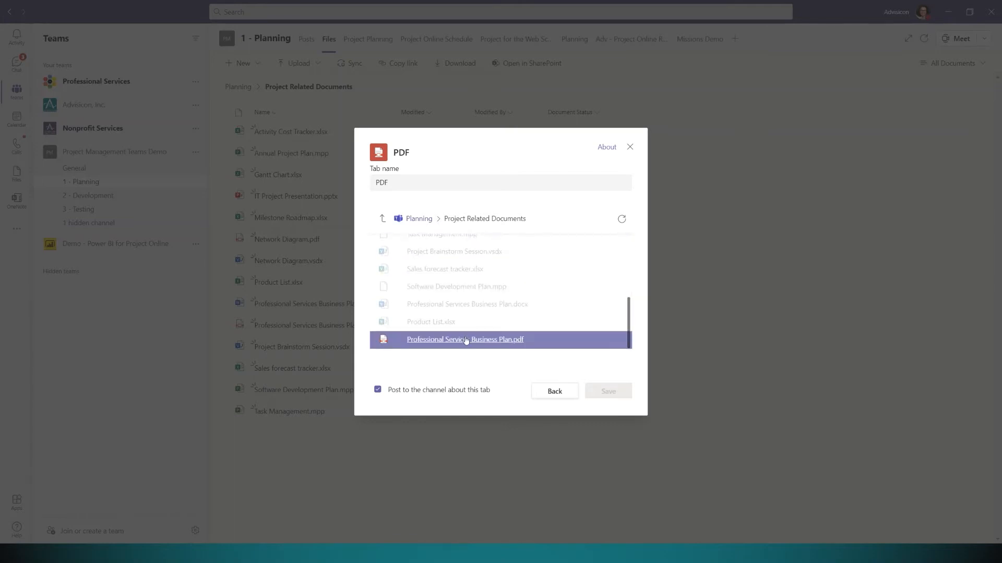
scroll(487, 346, up, 5)
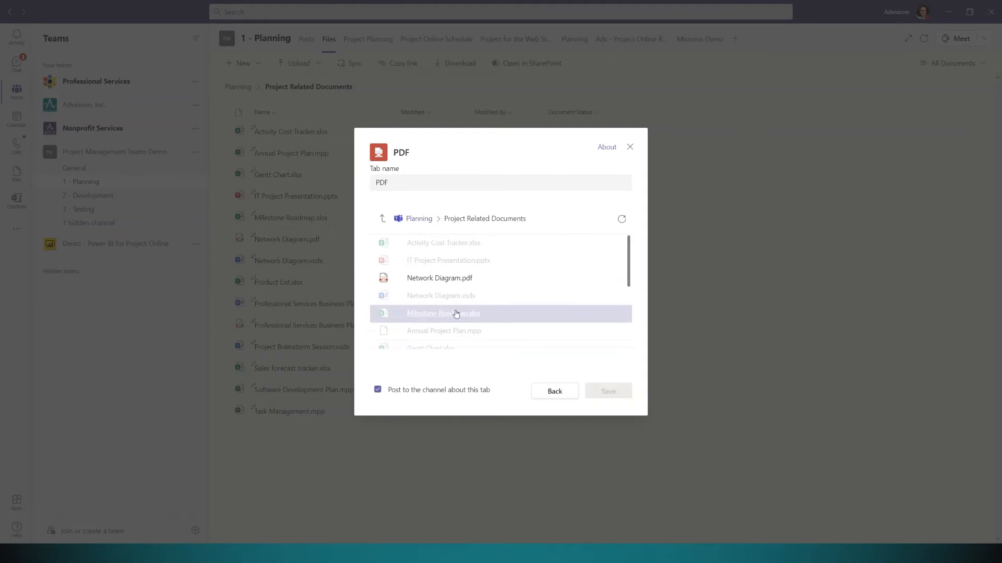
click(440, 279)
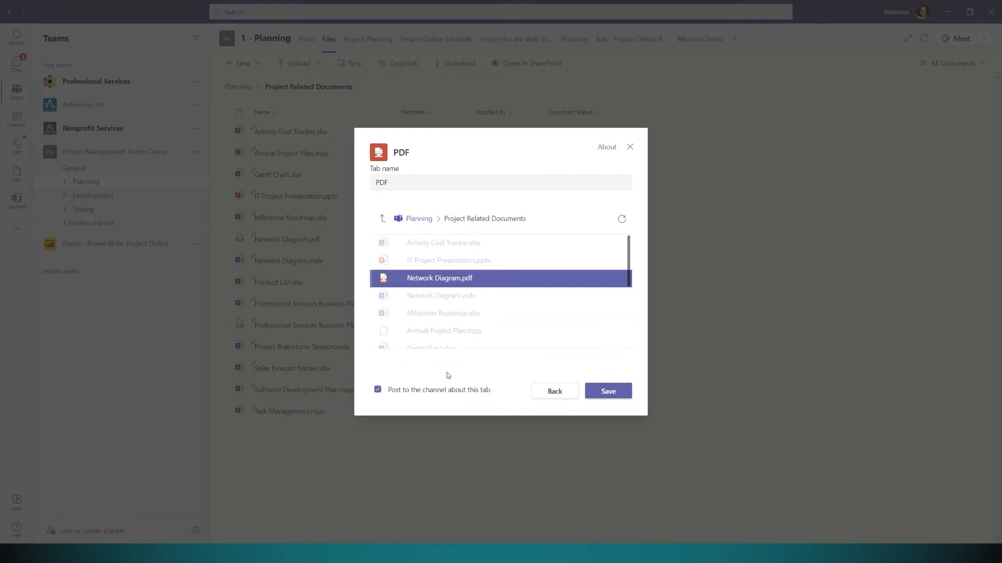
double_click(381, 182)
text(Network Diagram)
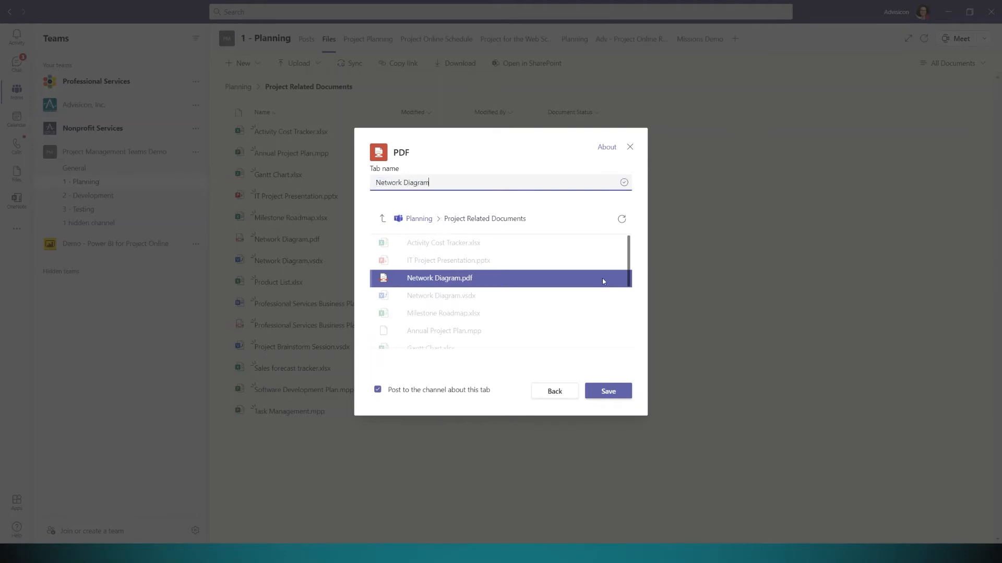
click(617, 391)
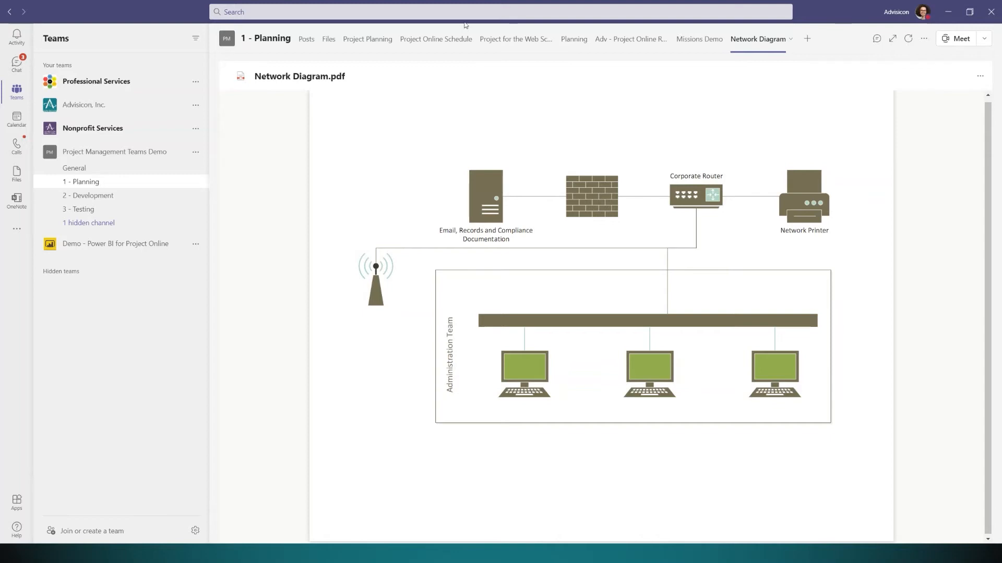
- View the channel's Project Online Schedule tab, and return to the Network Diagram tab
click(456, 44)
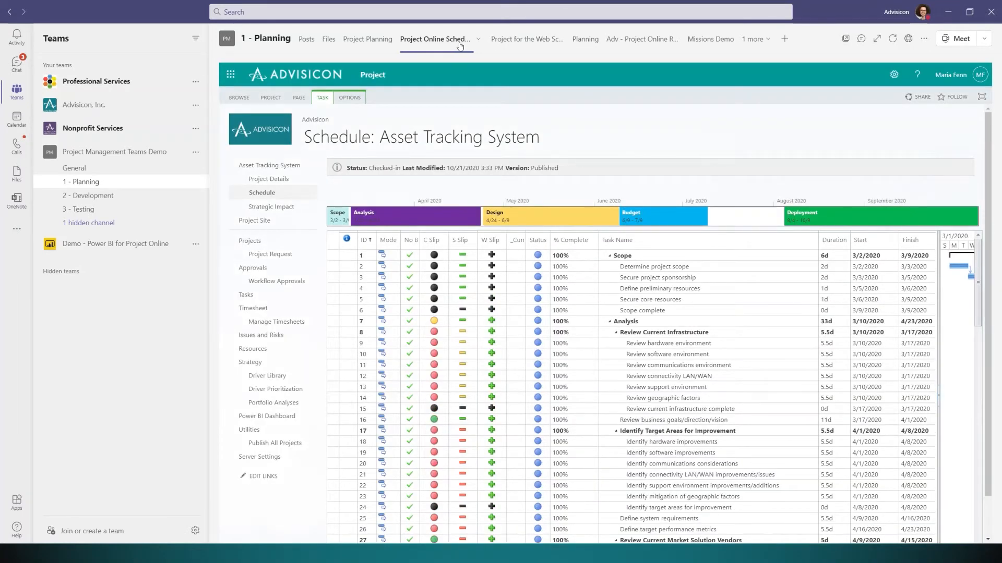
click(754, 40)
click(762, 73)
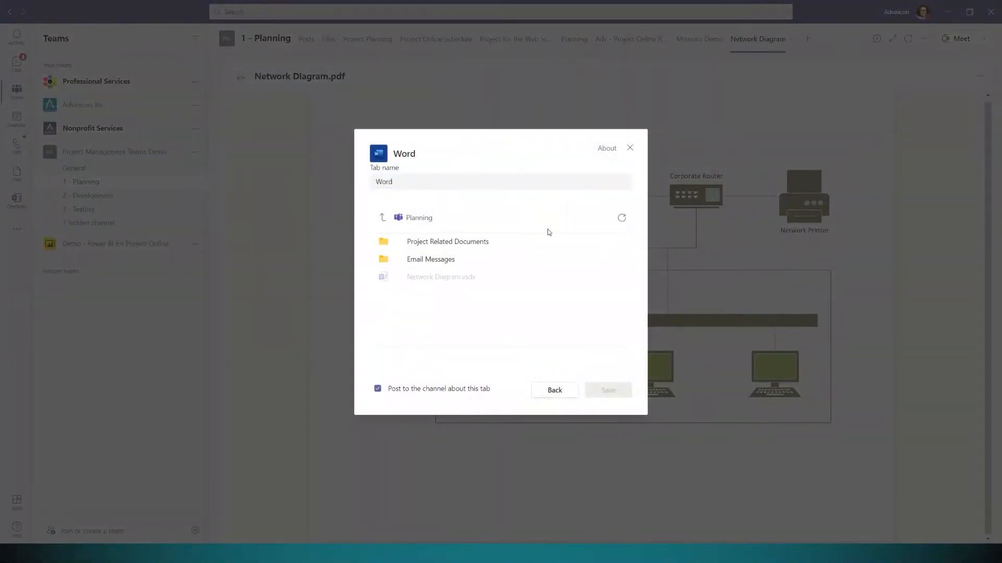
- Add a Word tab to the Planning channel, using Professional Services Business Plan.docx from the Project Related Documents folder
click(452, 247)
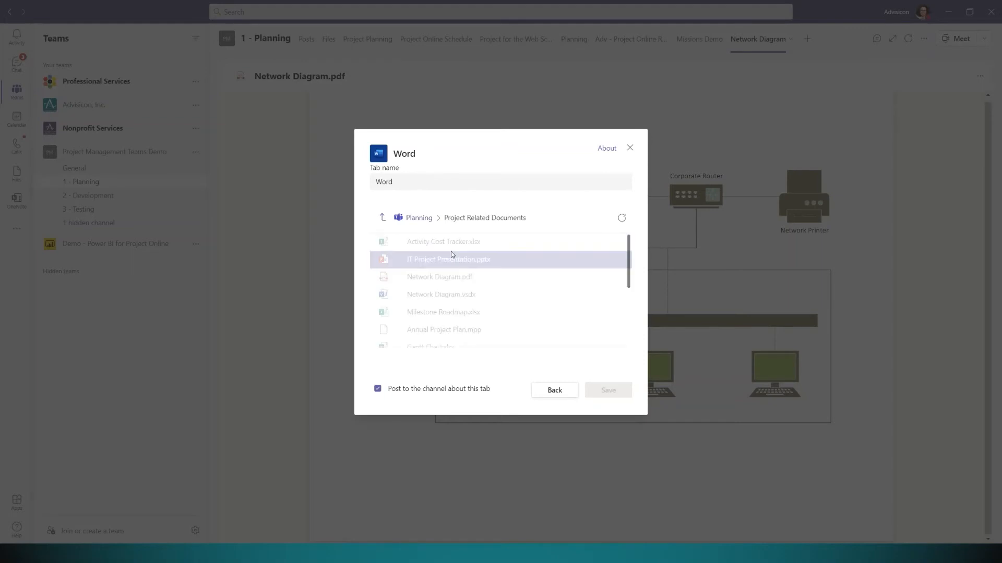
scroll(465, 262, down, 5)
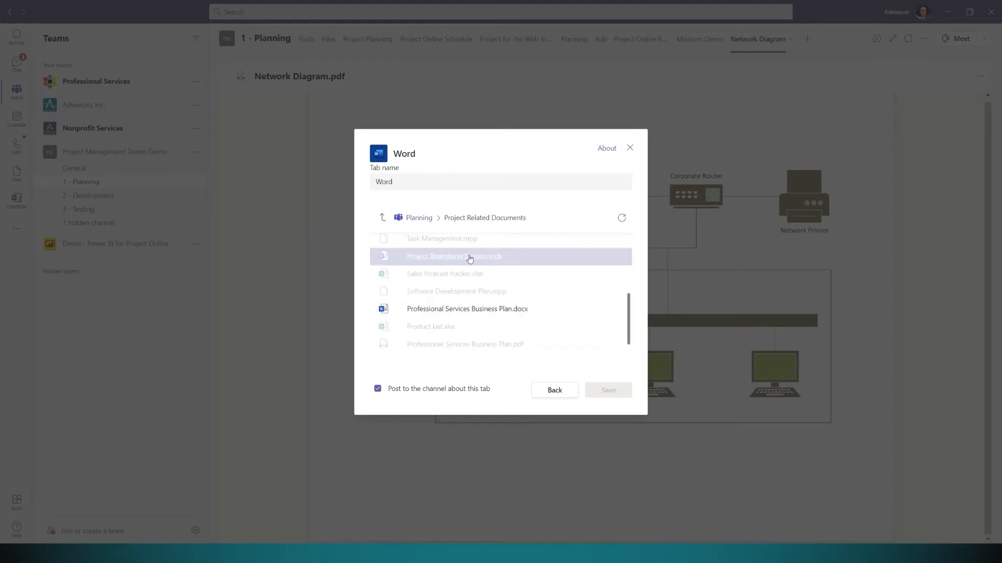
click(480, 307)
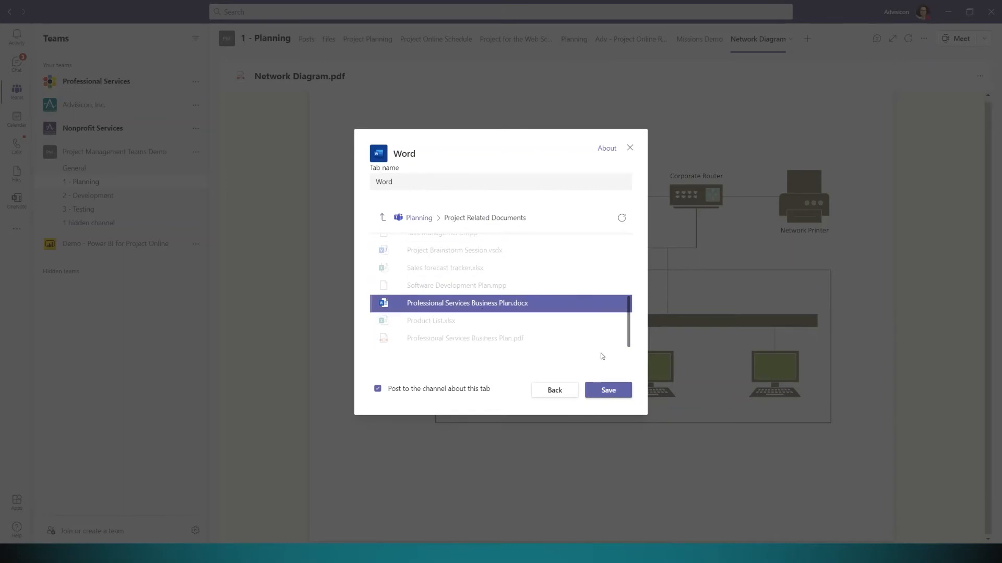
click(434, 180)
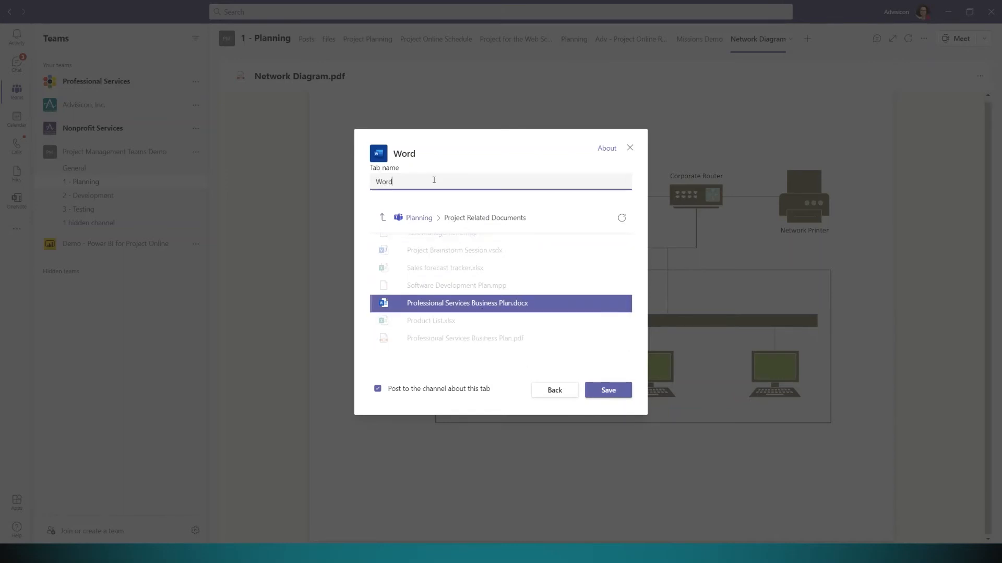
drag(428, 181, 347, 185)
click(616, 391)
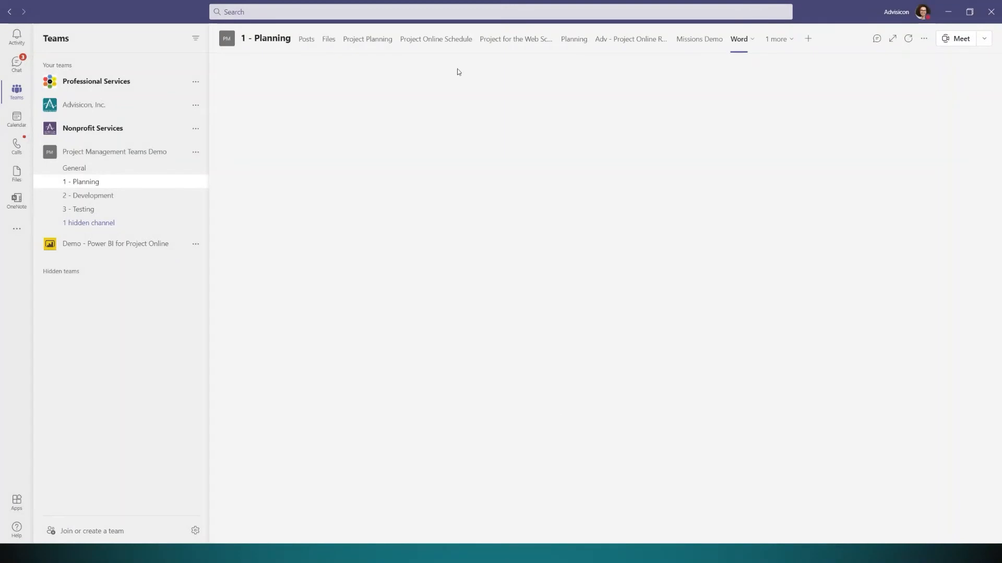
- Rename the channel's Word tab as "Professional Services Business Plan"
click(740, 47)
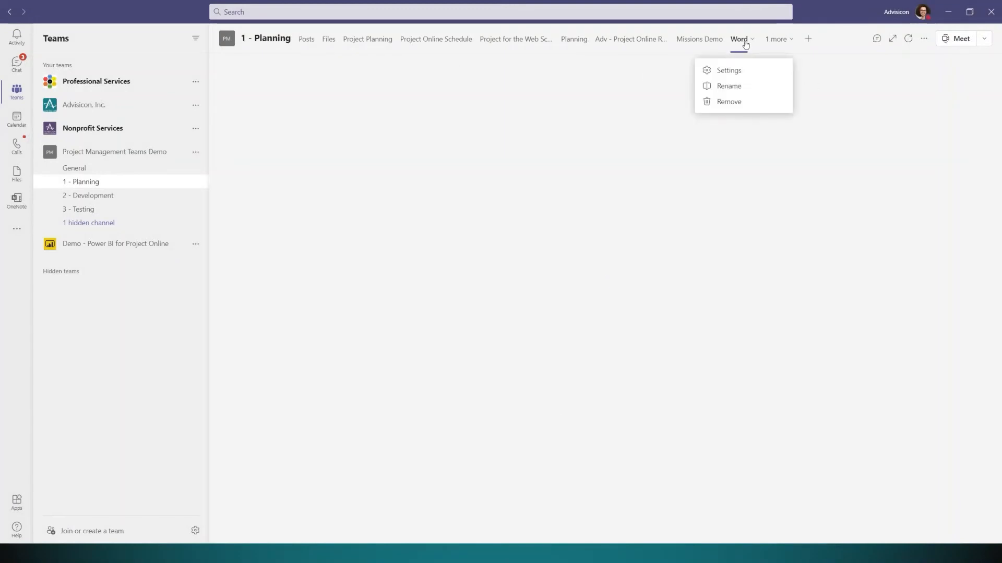
click(746, 93)
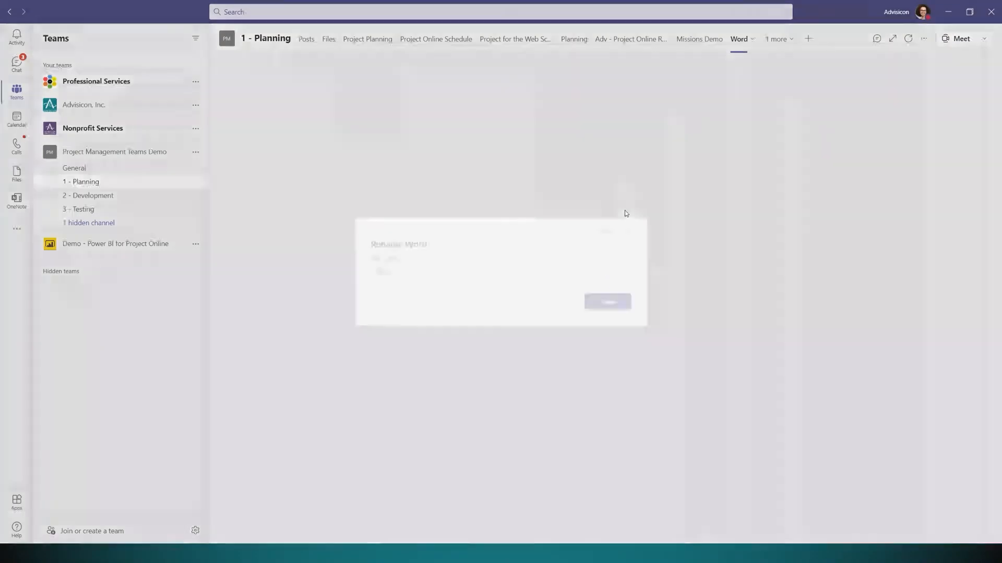
text(Pr)
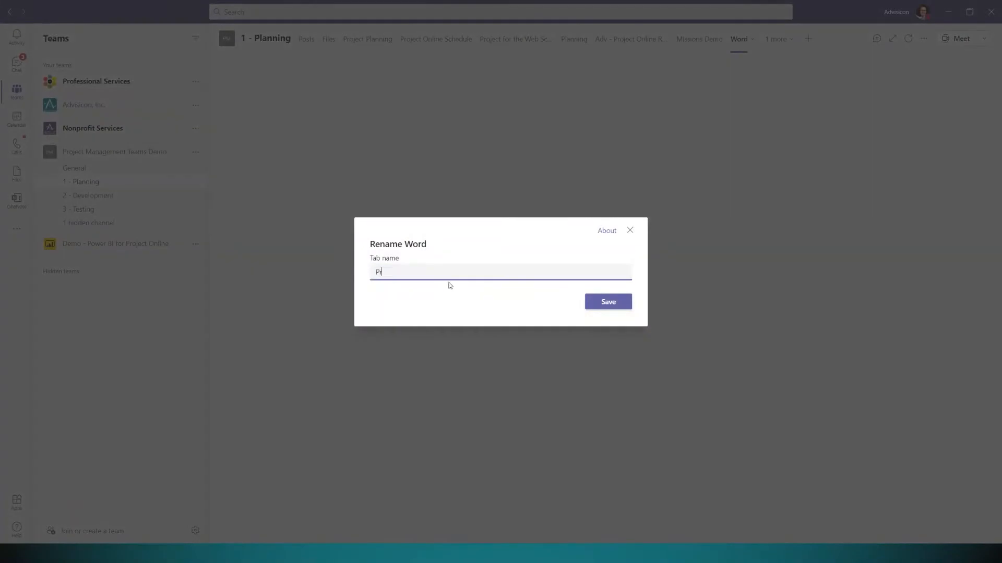
text(ojefessional Services)
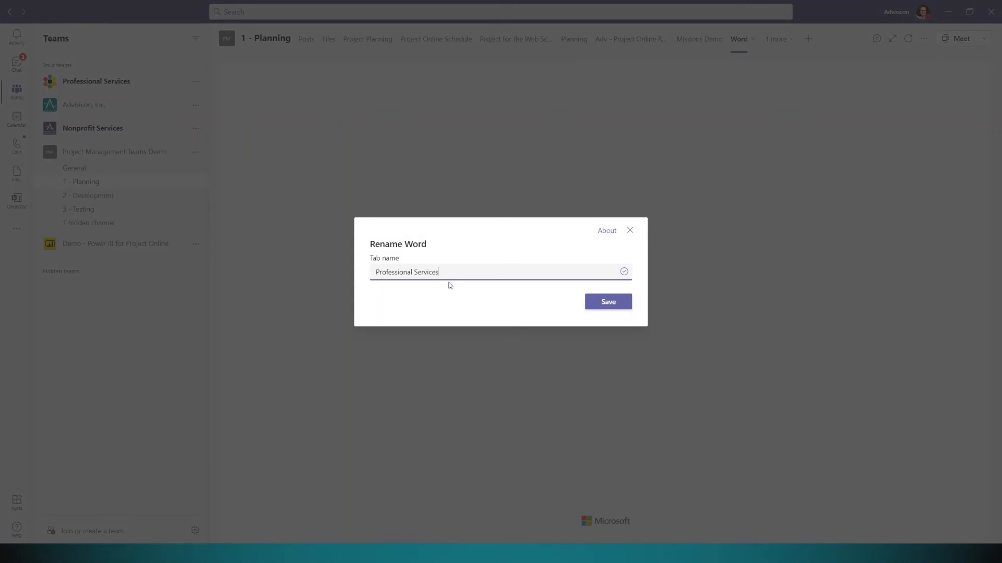
text( Business Plan)
click(596, 306)
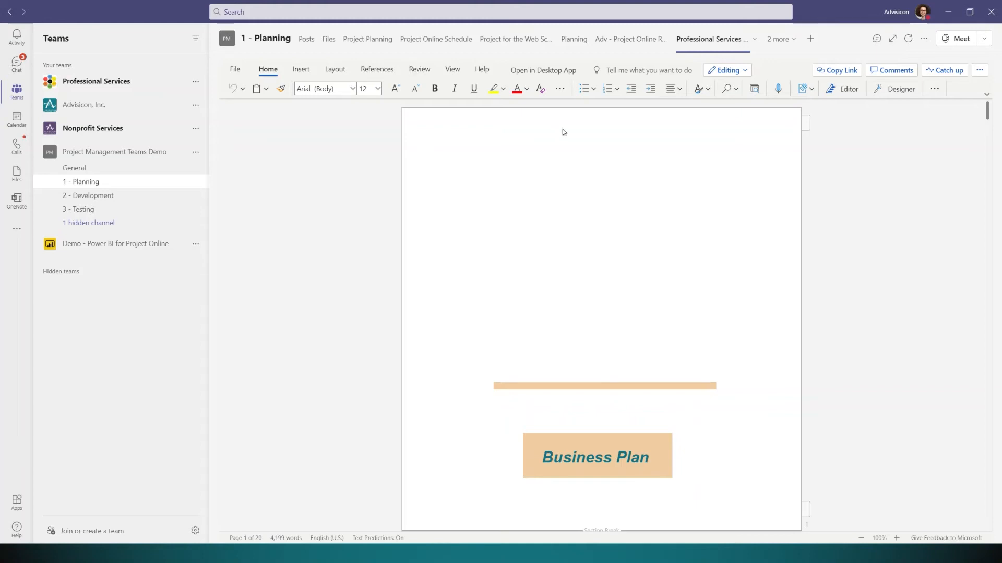
- Open the business plan in the Word desktop app, look through its first pages, and switch back to Teams
click(548, 73)
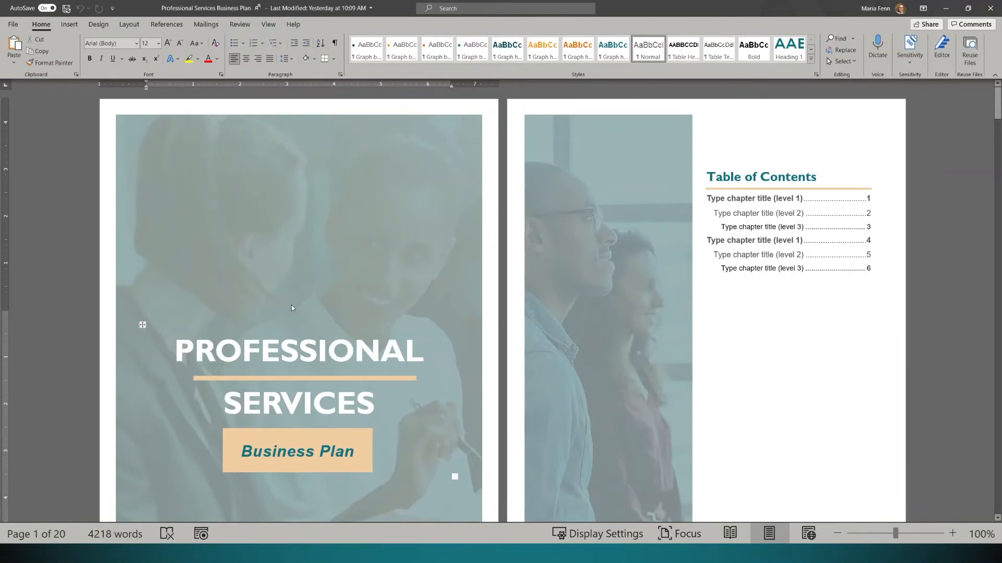
scroll(753, 409, down, 4)
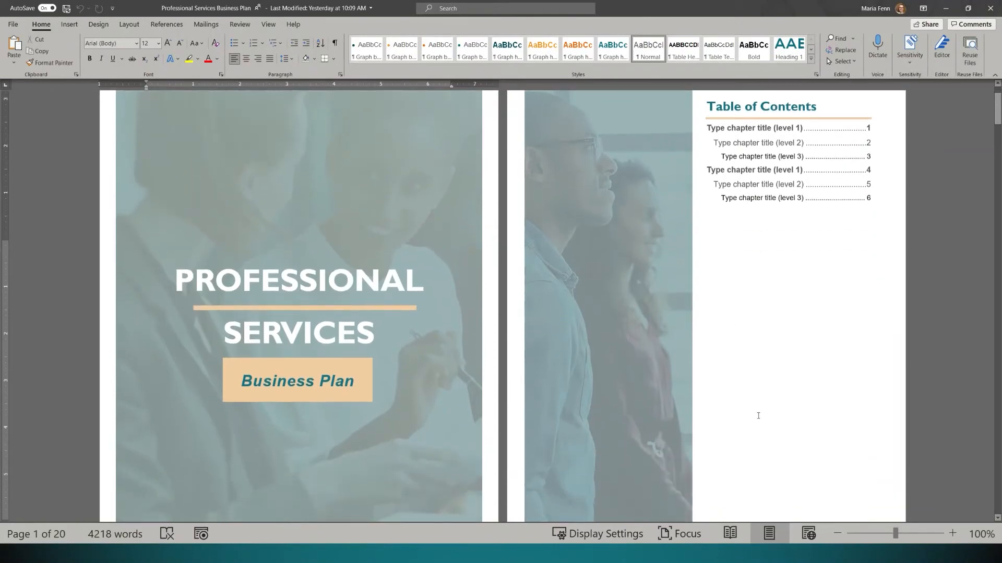
scroll(756, 434, down, 4)
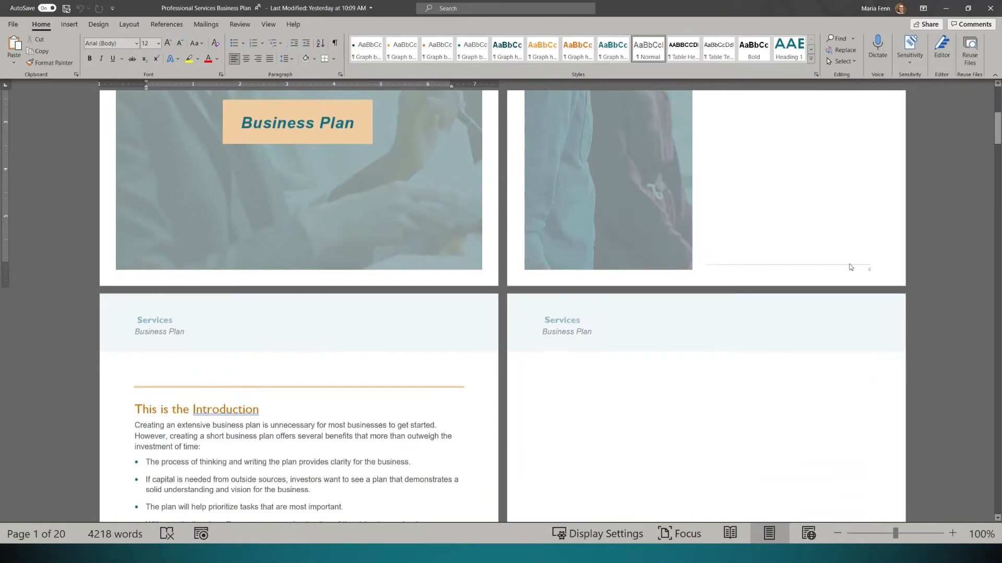
click(950, 11)
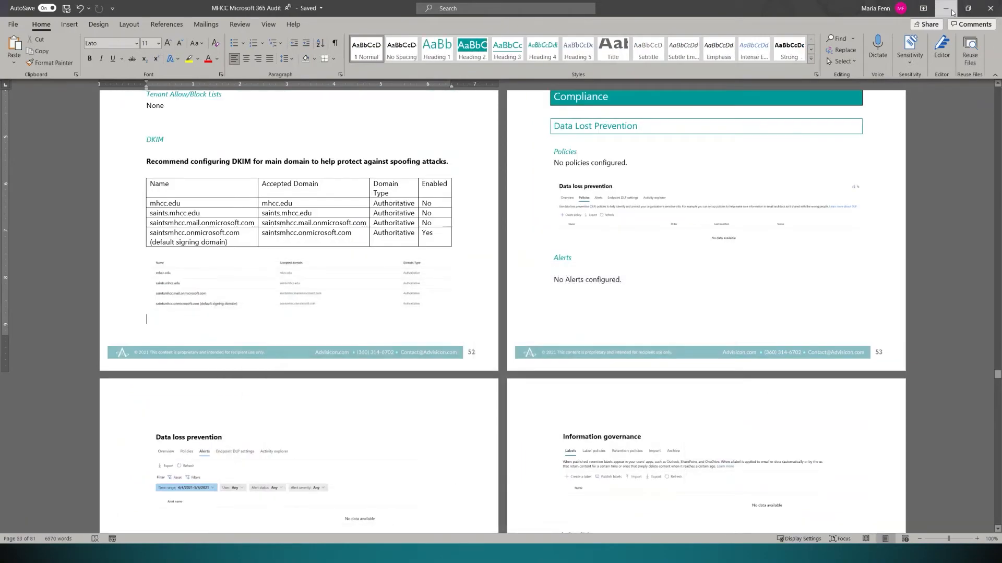
click(951, 11)
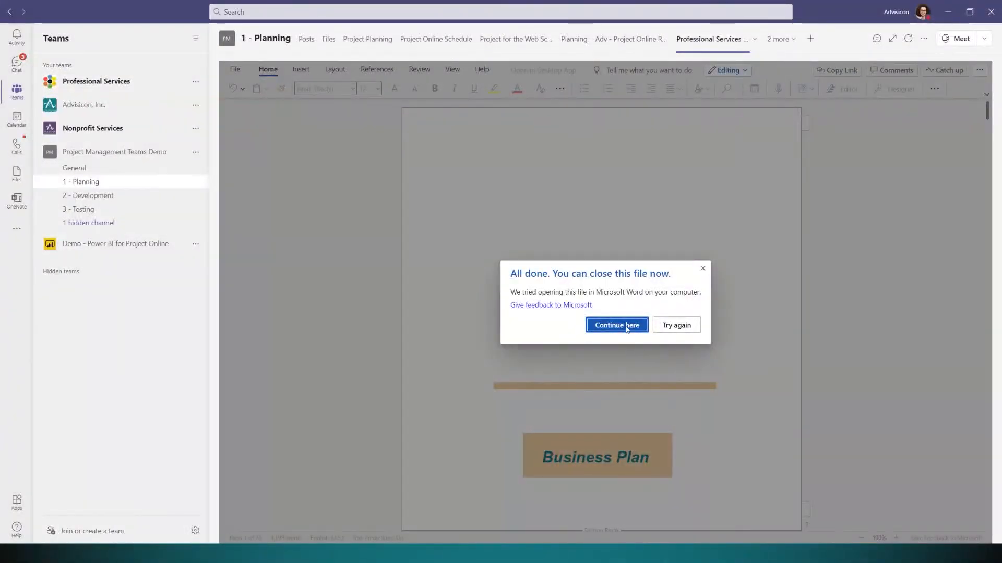
- Continue with the business plan inside its channel tab, and select the four bullet points in the Introduction
click(627, 326)
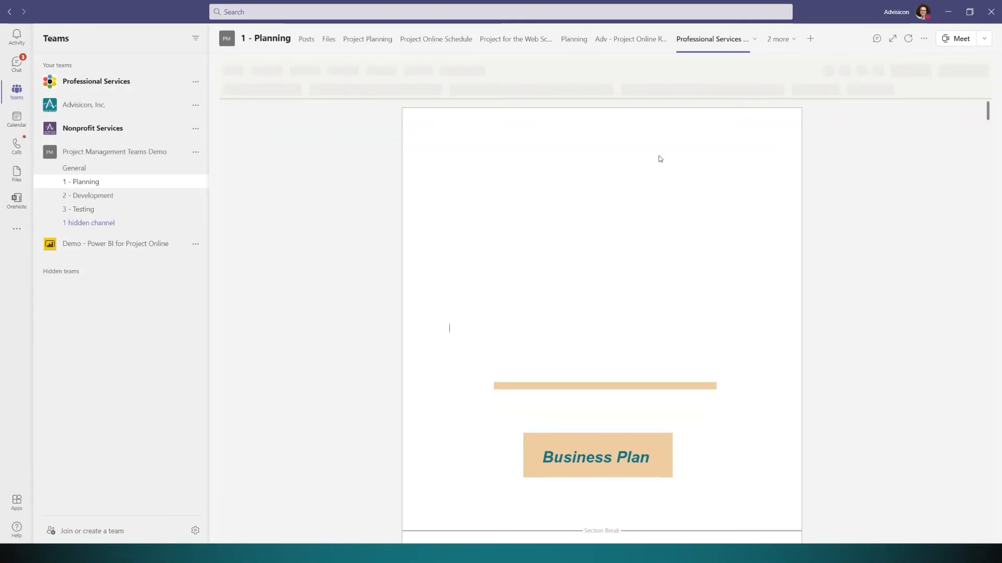
scroll(670, 313, down, 9)
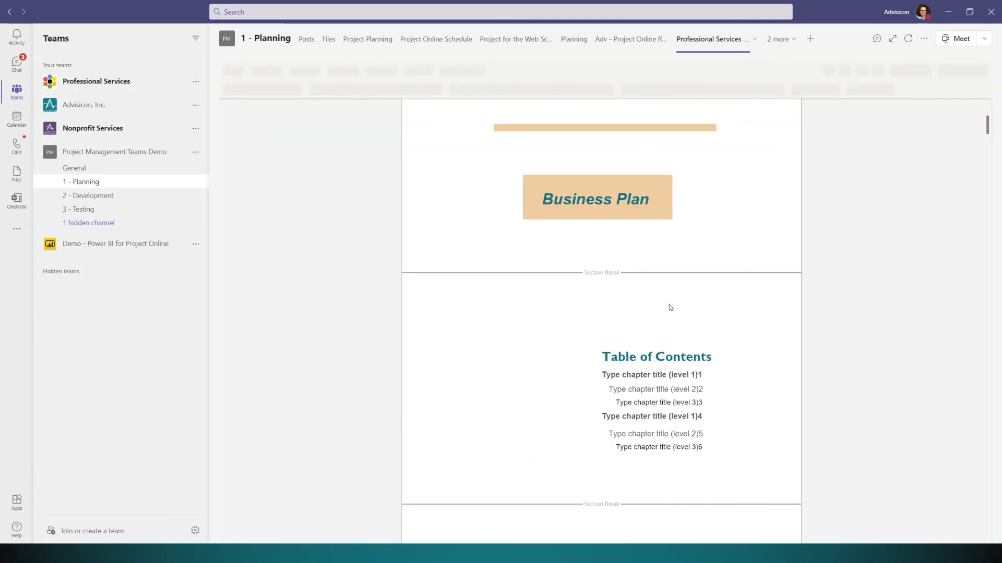
scroll(671, 309, up, 3)
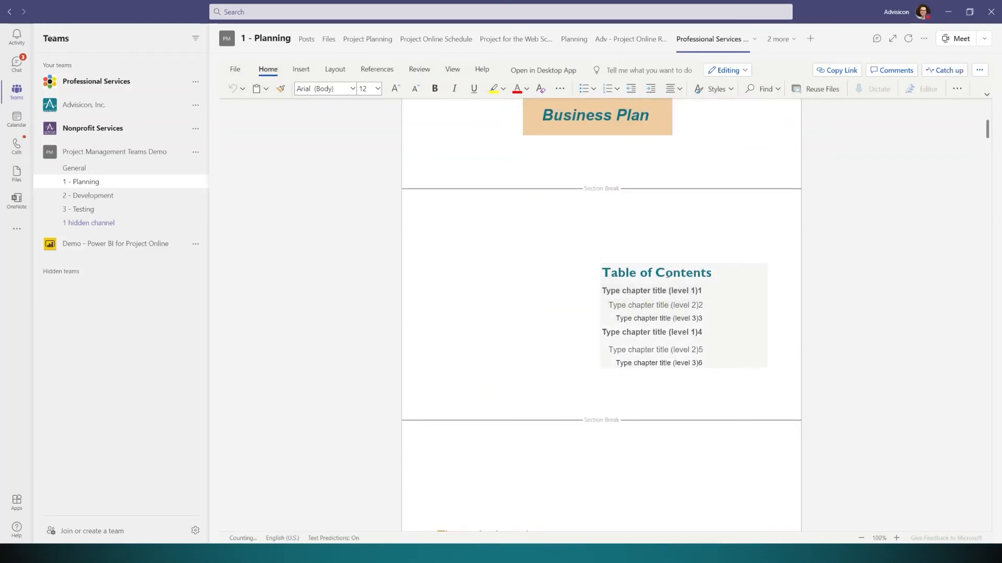
click(666, 274)
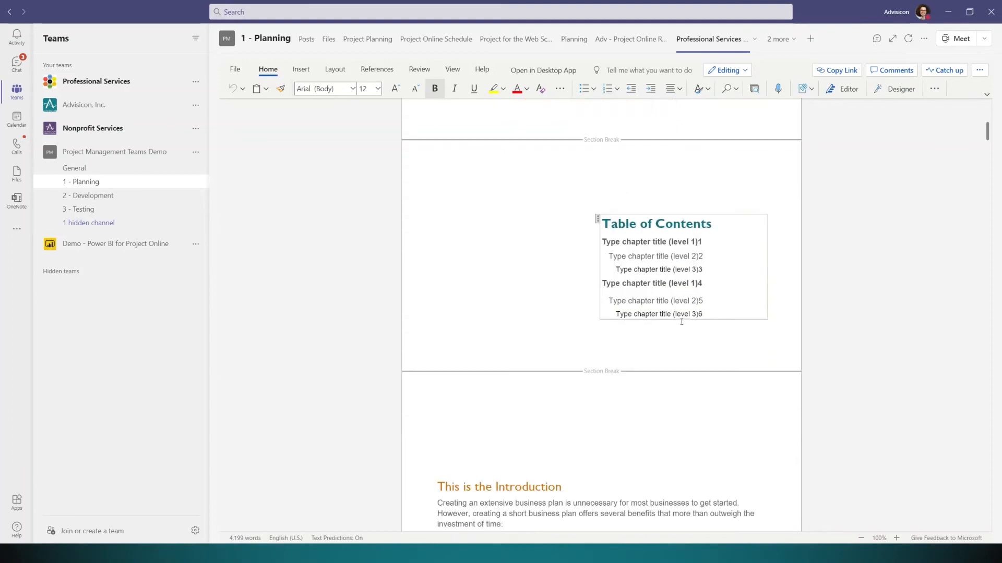
scroll(682, 322, down, 5)
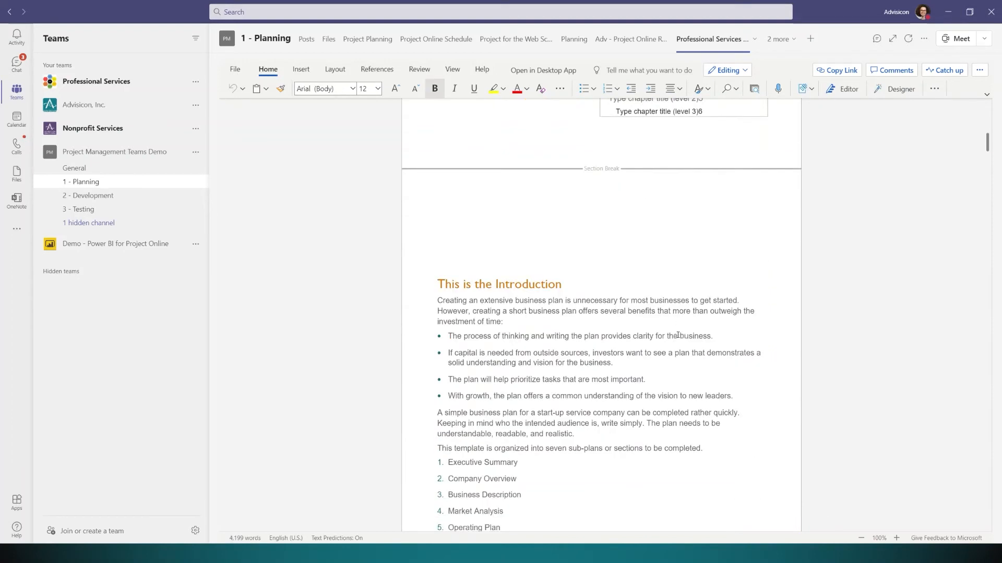
click(664, 308)
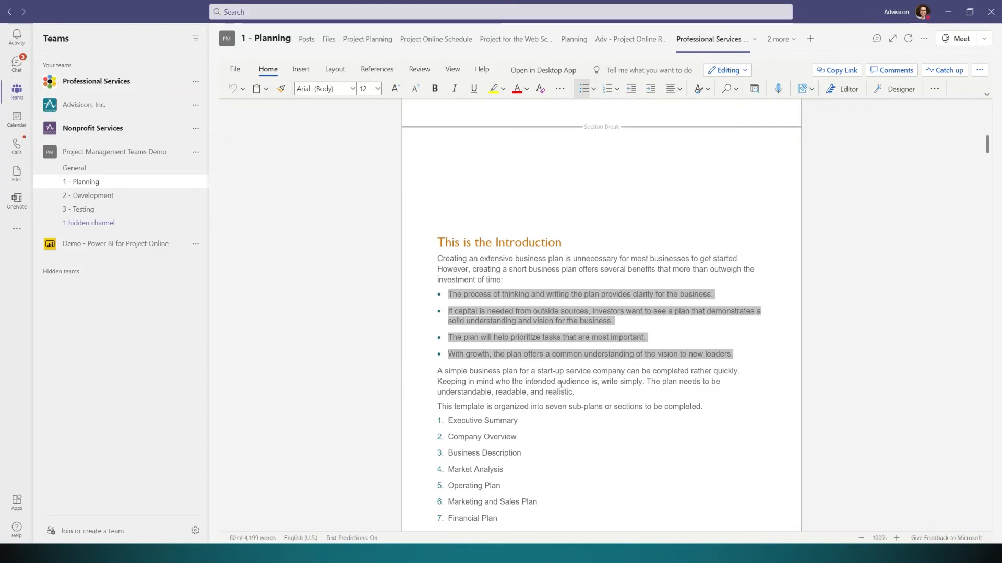
- Replace the "Market focus:" label in the Executive Summary's bullet list with "Marketing:"
scroll(577, 383, down, 7)
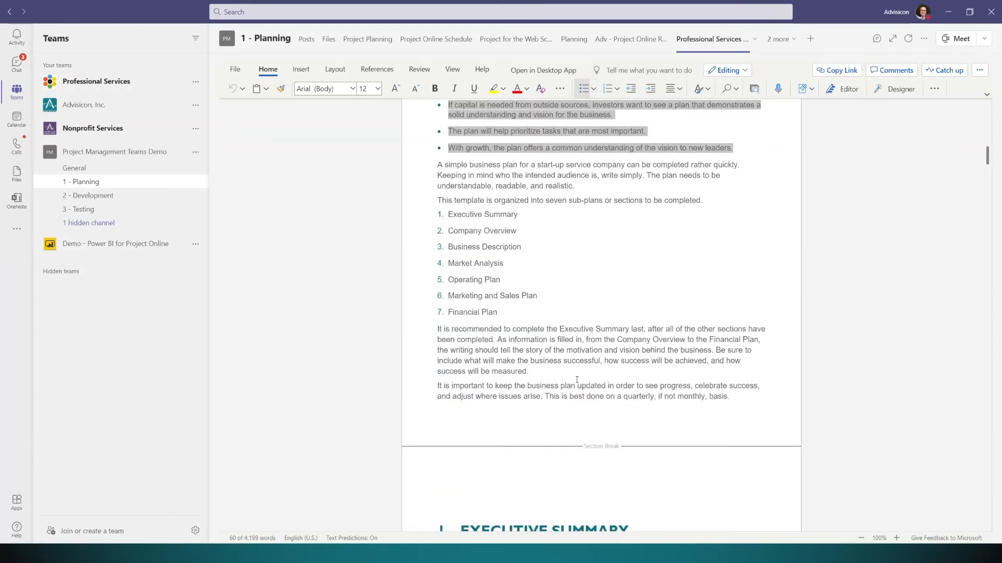
scroll(580, 388, down, 4)
click(581, 388)
drag(481, 385, 449, 385)
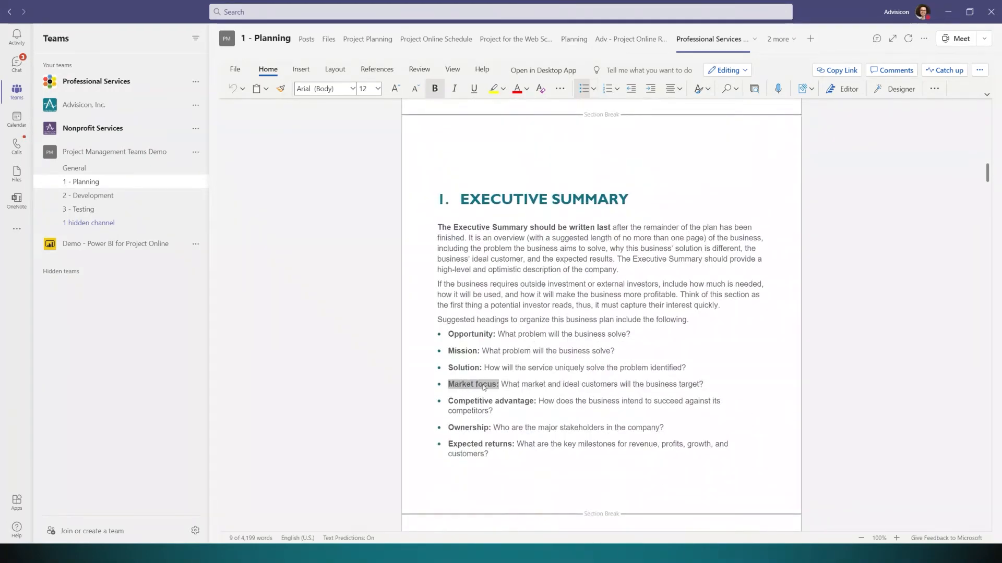
text(M)
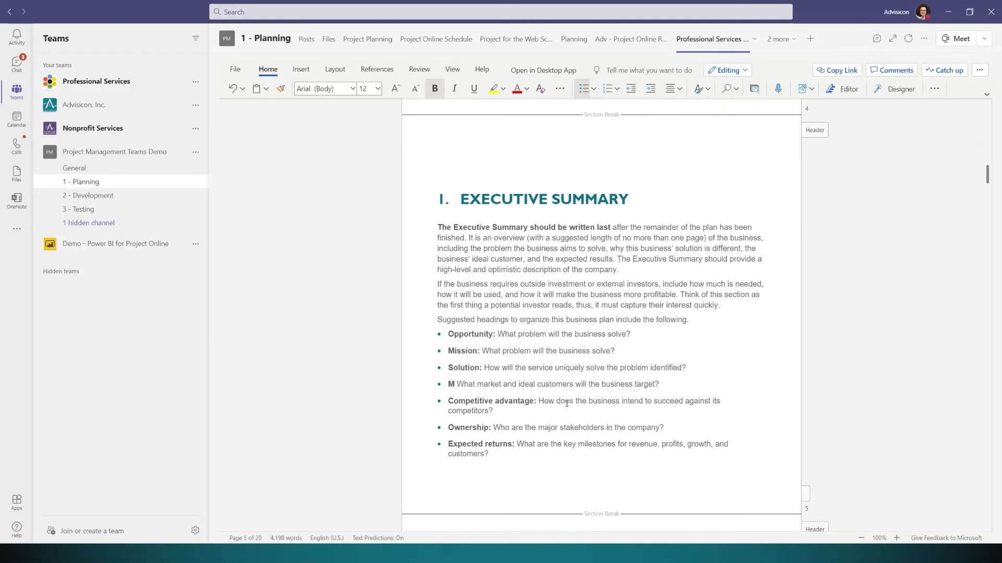
text(arketing)
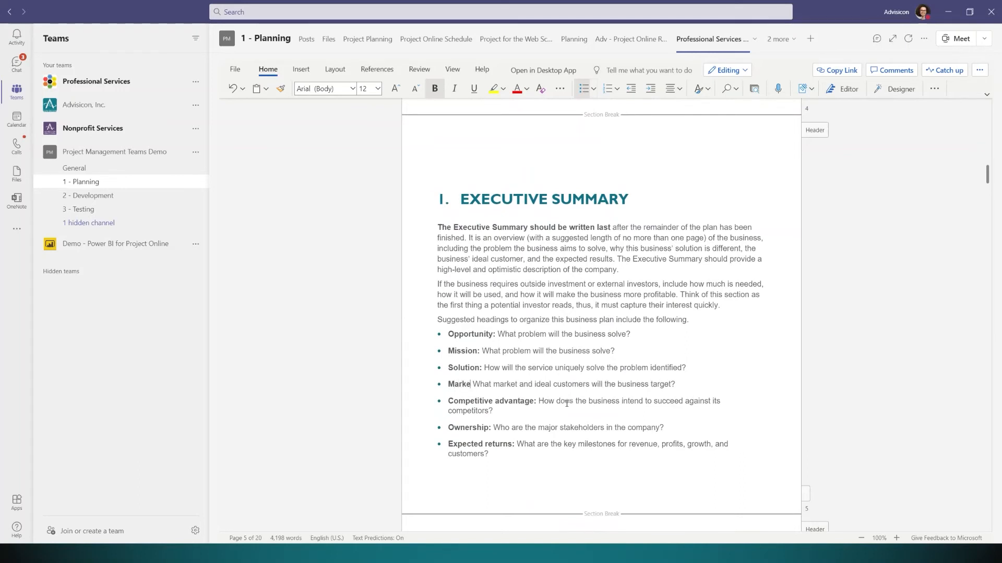
text(:)
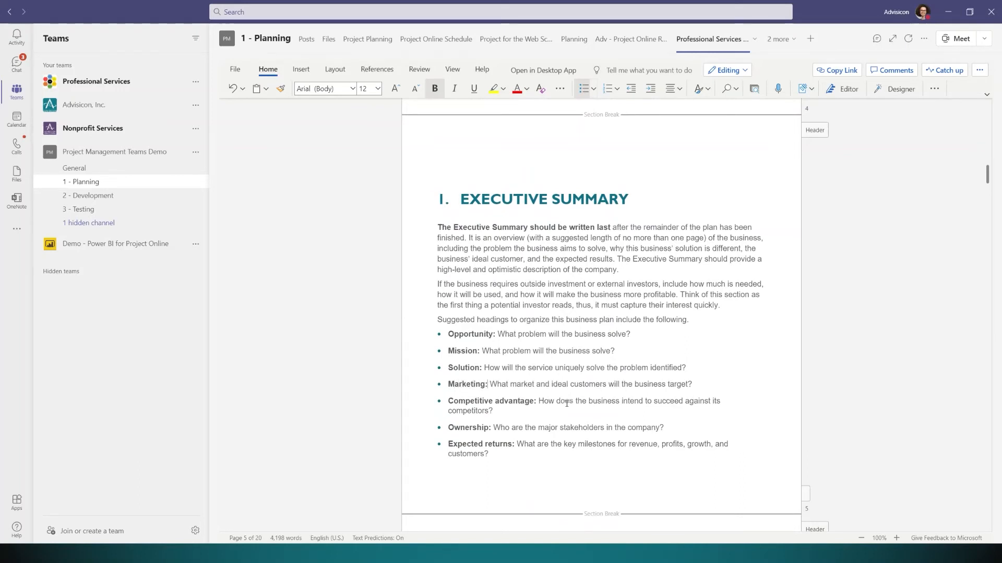
- Replace the text after the Executive Summary's bold opening words with "and we will wait to the end to write it."
click(492, 249)
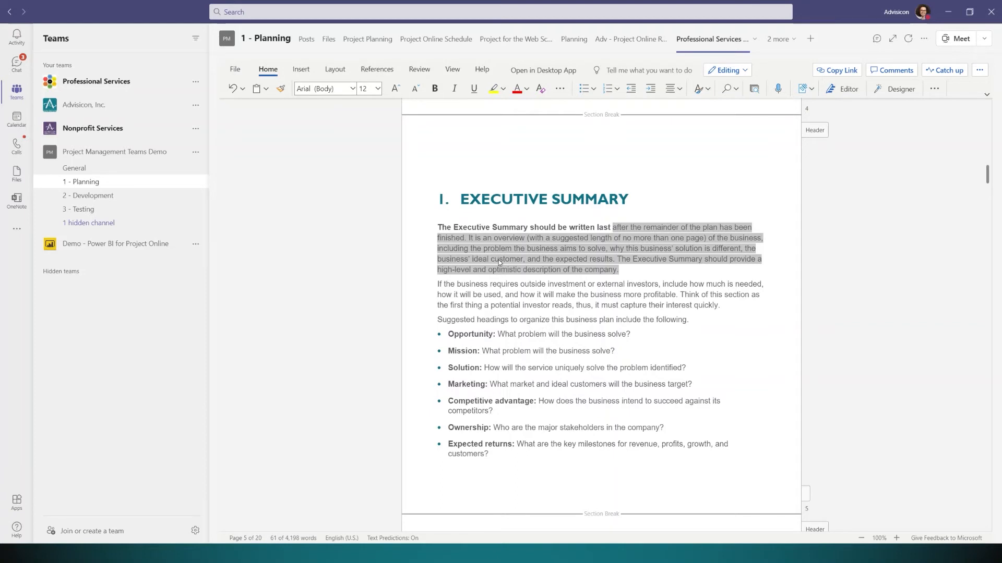
text(and we will wai)
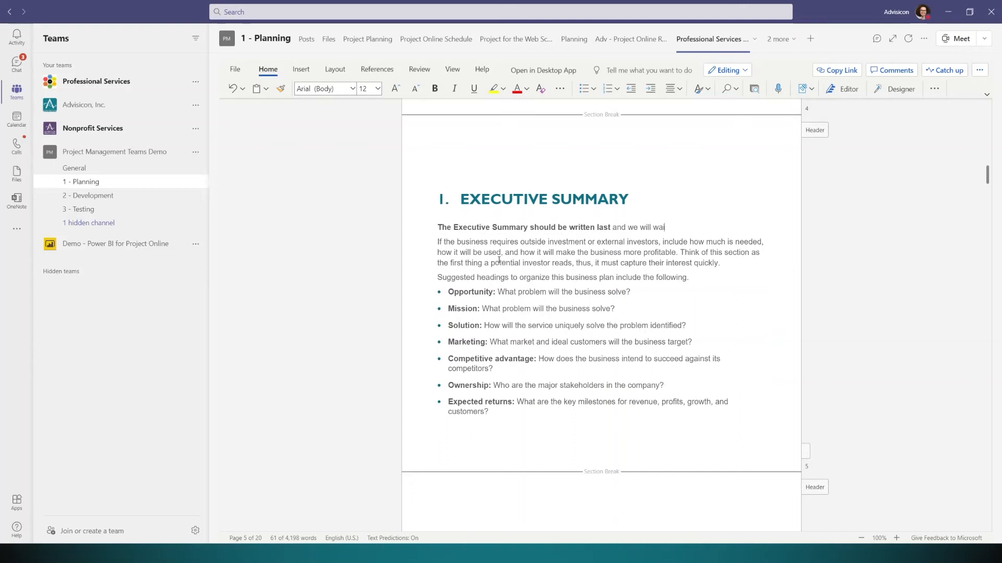
text(t to the end to)
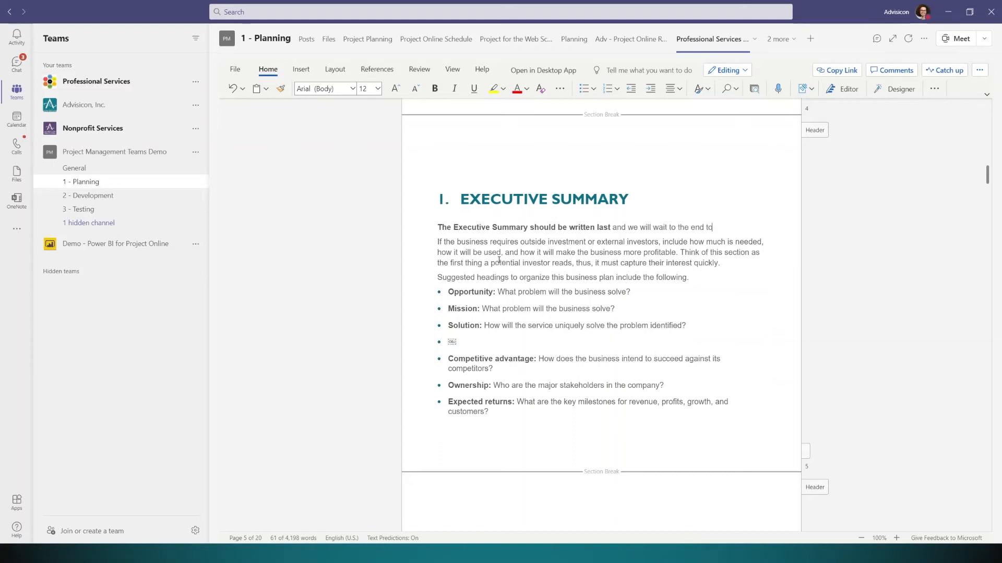
text( write it.)
- Copy a sharing link to the business plan document and close the link confirmation
scroll(577, 283, down, 10)
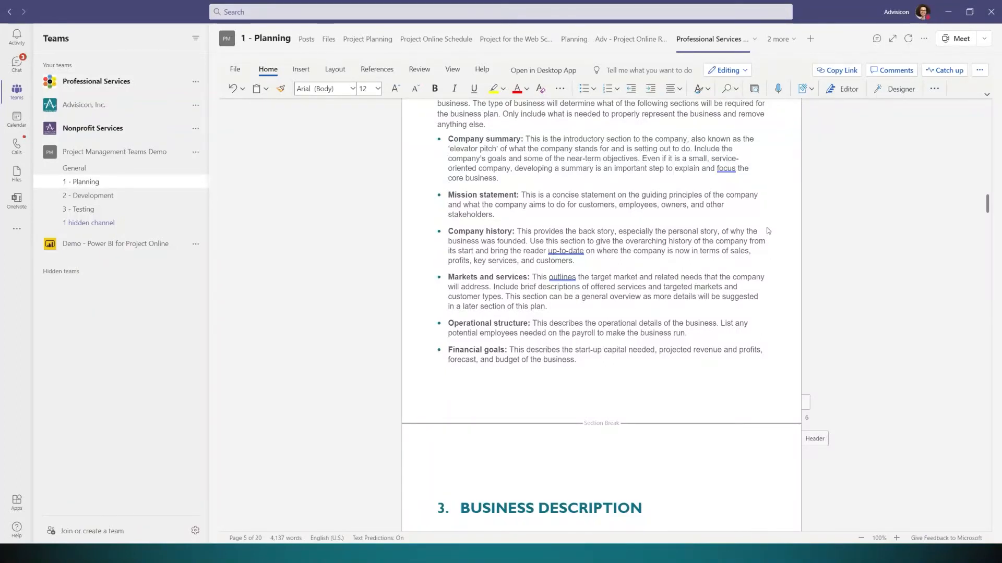
click(841, 72)
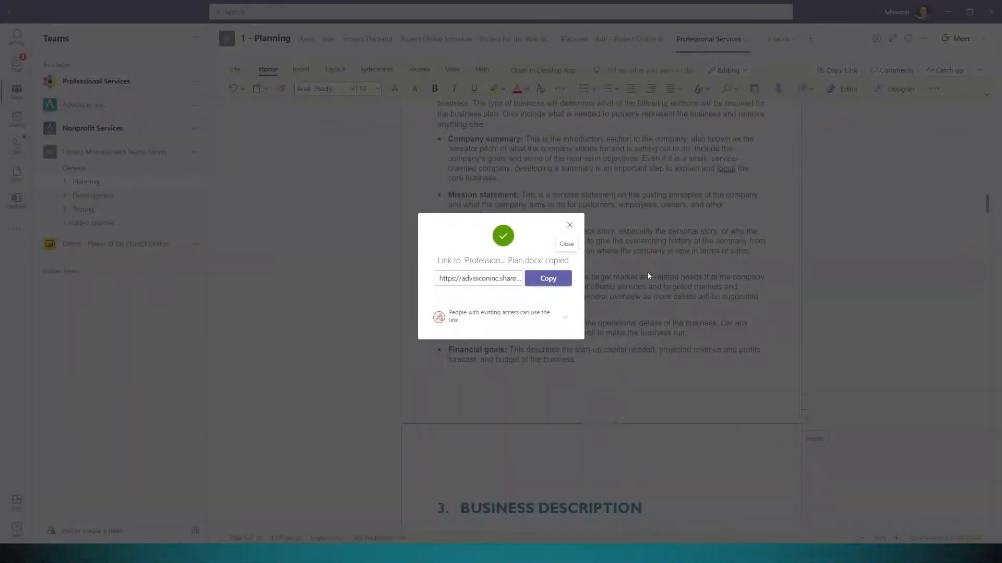
click(570, 225)
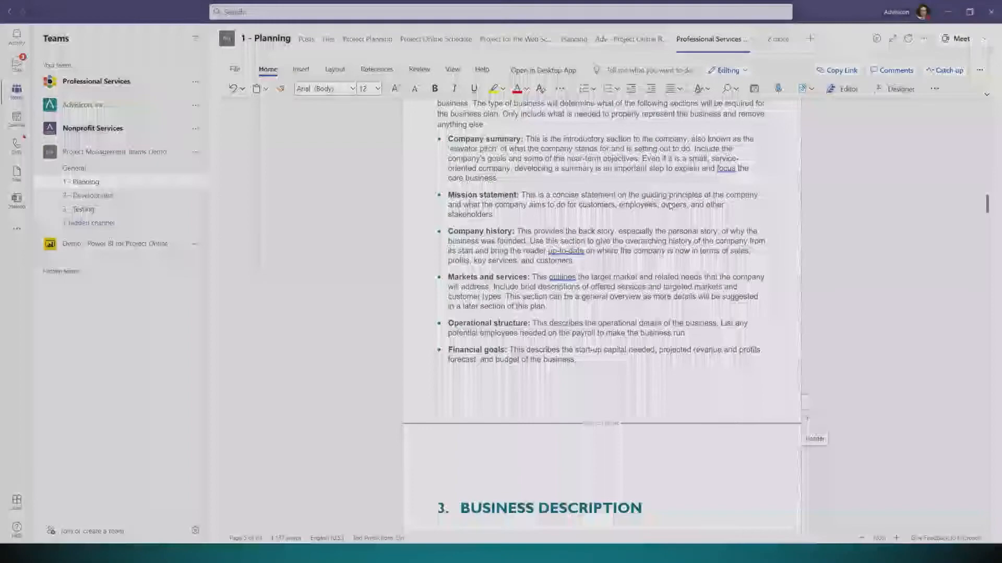
- Look at the channel's Project for the Web tab, and return to the Professional Services Business Plan tab
scroll(722, 213, up, 15)
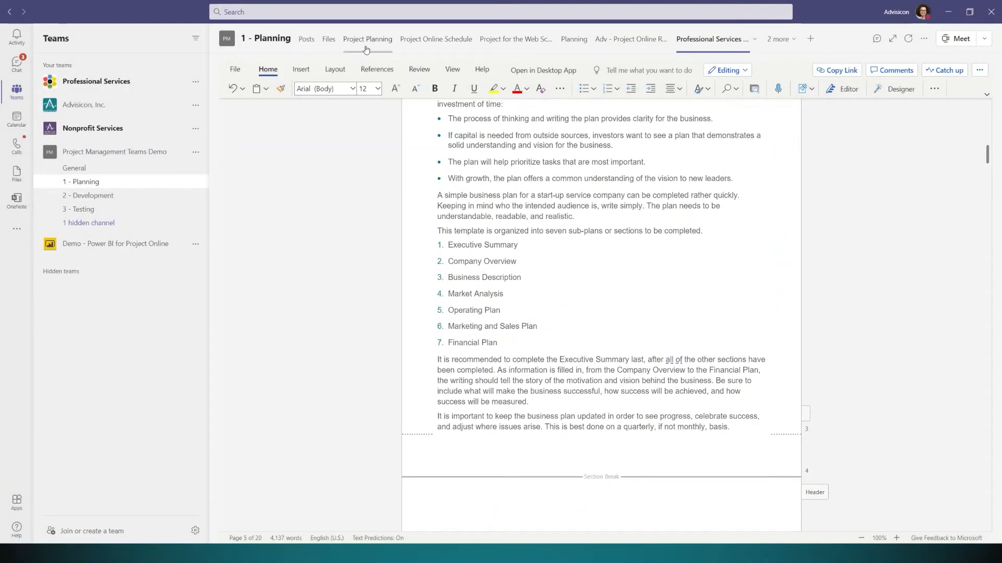
click(447, 40)
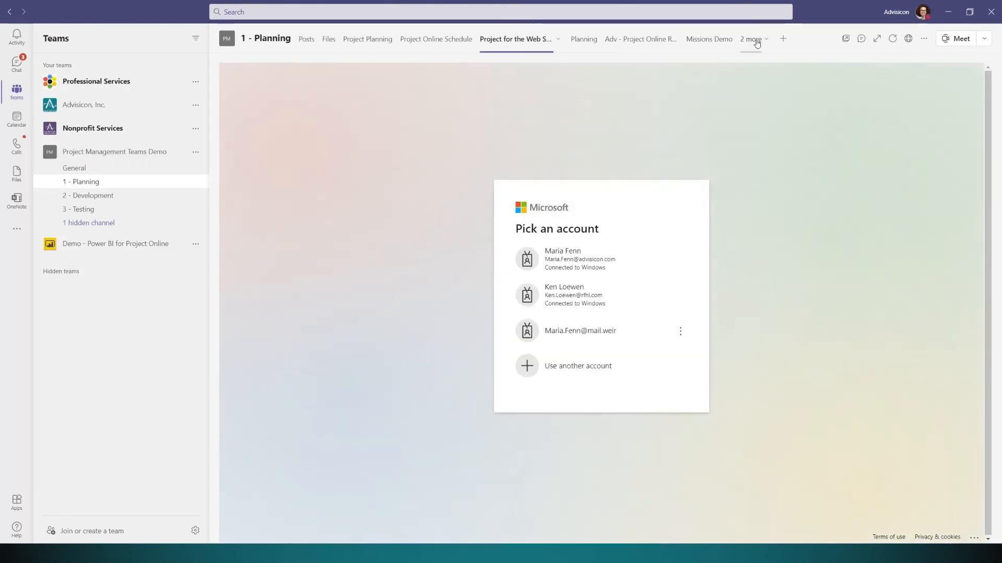
click(756, 41)
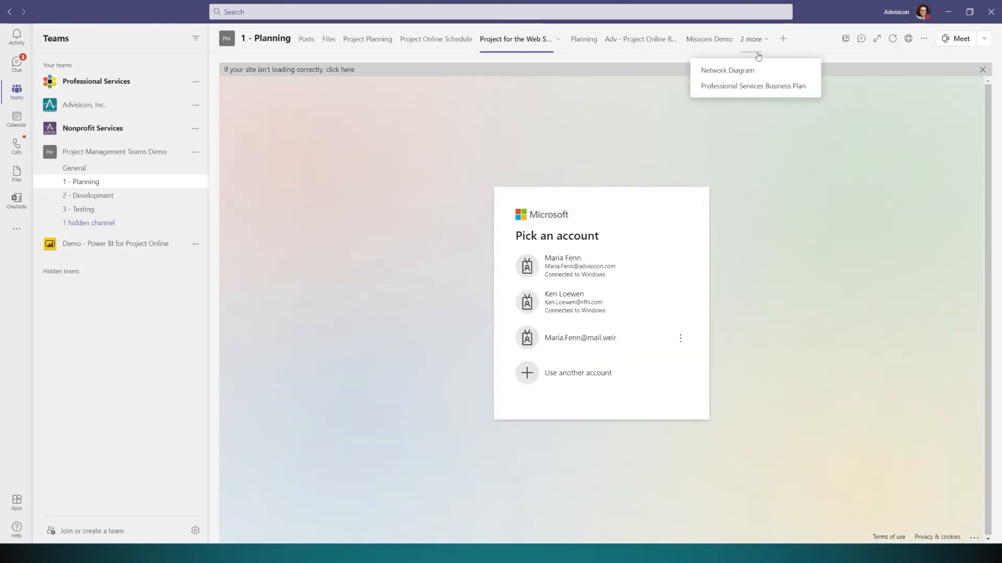
click(757, 88)
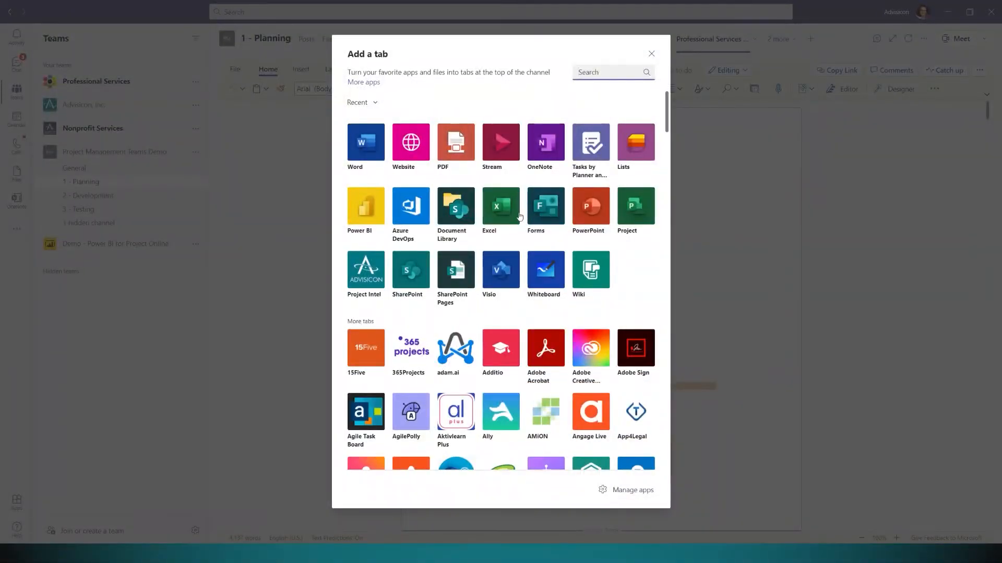
- Add an Excel tab to the Planning channel, using Milestone Roadmap.xlsx from the Project Related Documents folder
click(498, 214)
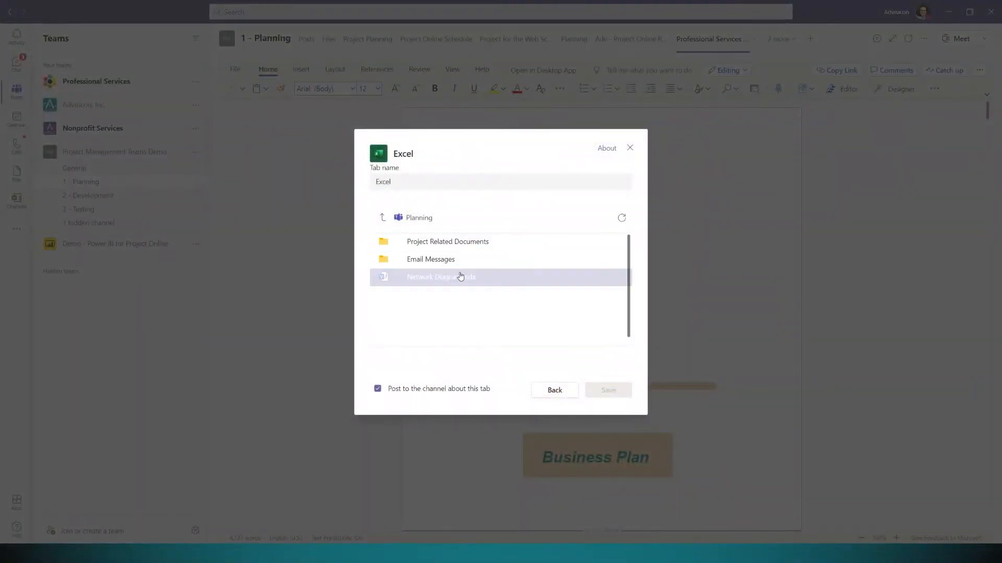
click(462, 248)
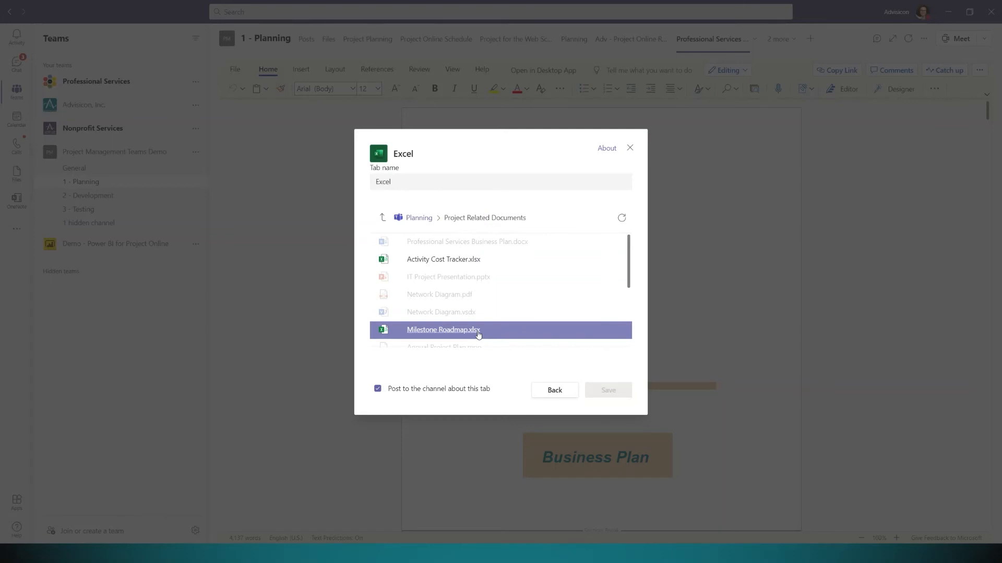
click(445, 336)
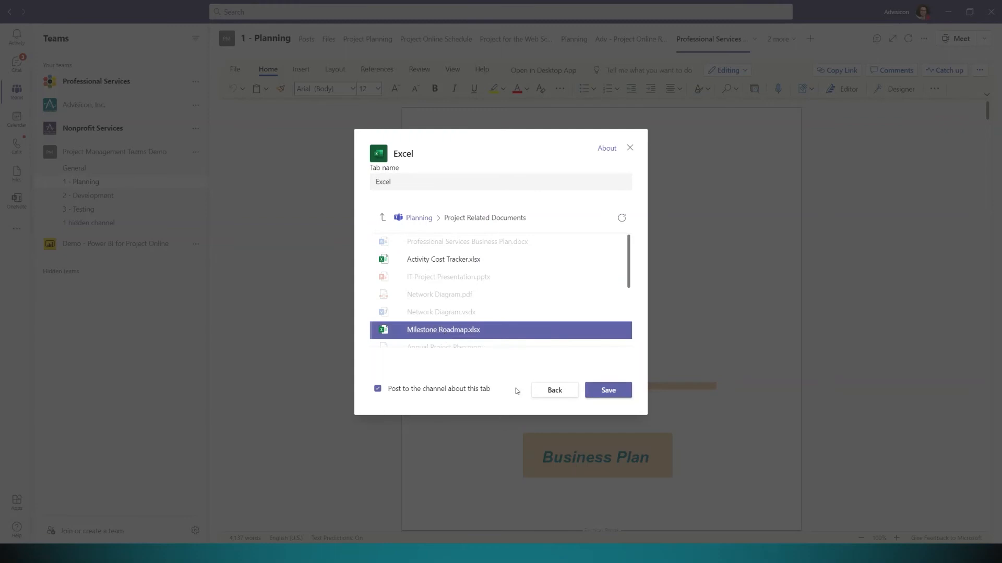
click(620, 398)
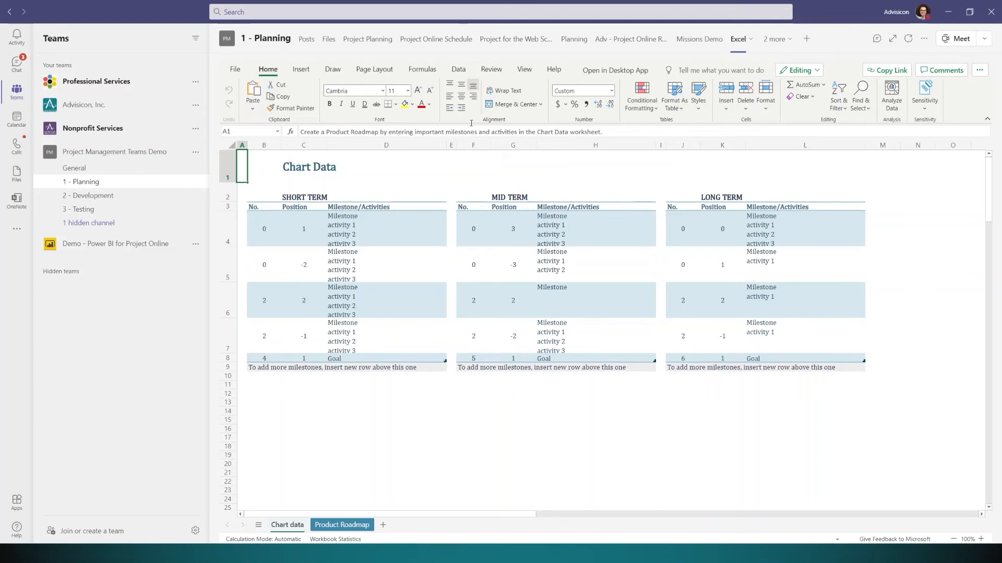
- Examine the insert, data and formula commands available for the Milestone Roadmap workbook, and the Mid Term cells on the Chart data sheet
click(301, 70)
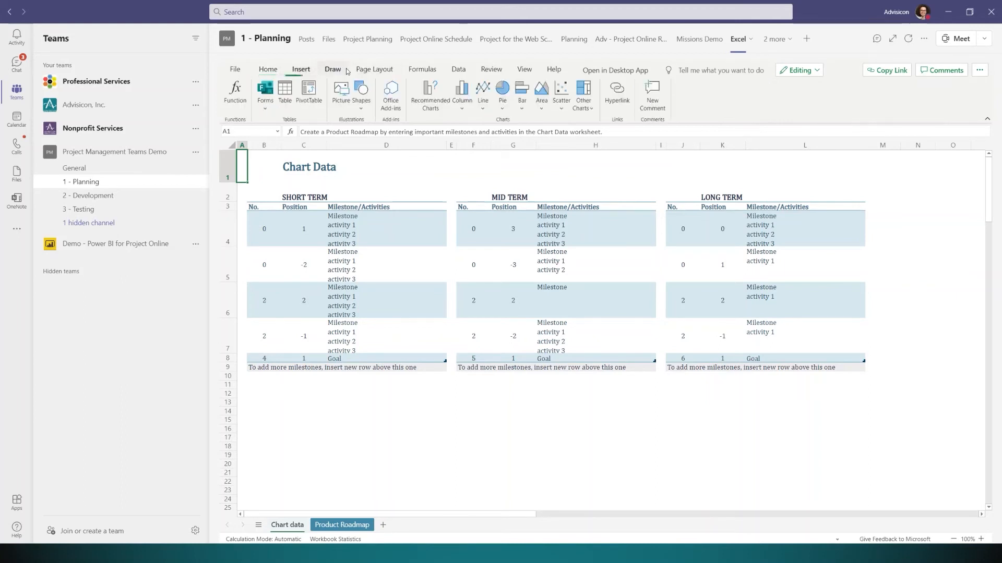
click(458, 70)
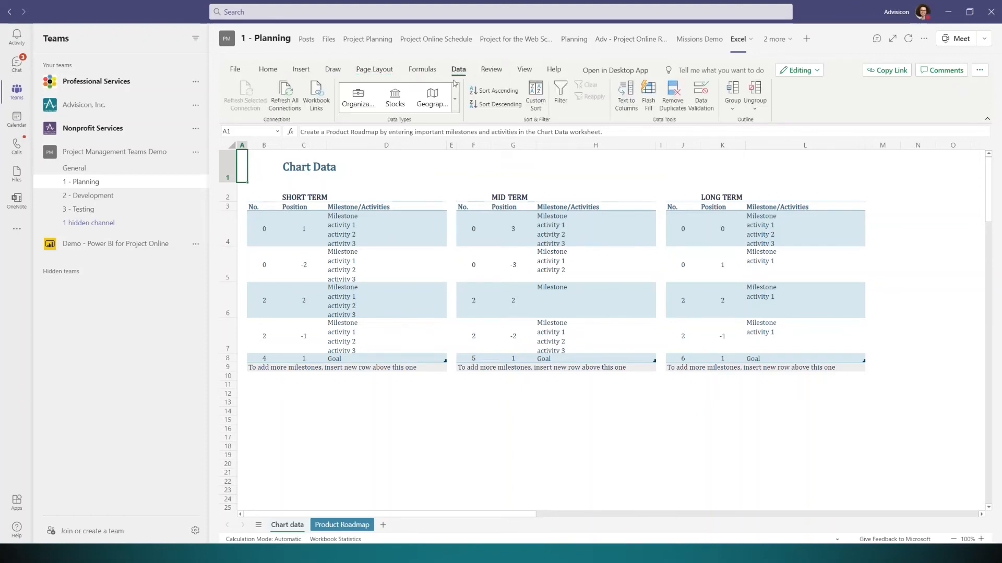
click(422, 70)
click(510, 302)
click(547, 299)
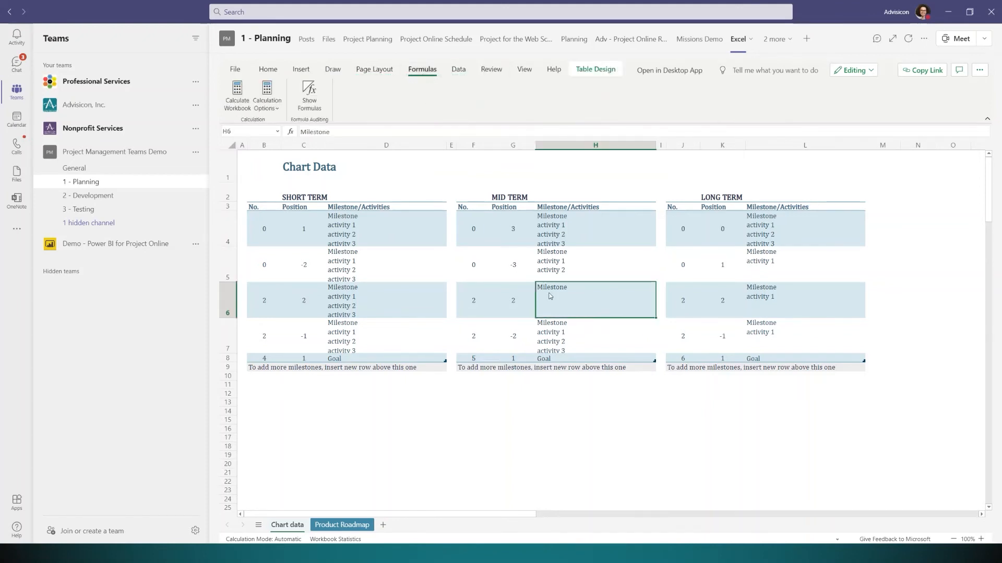
click(551, 266)
click(511, 281)
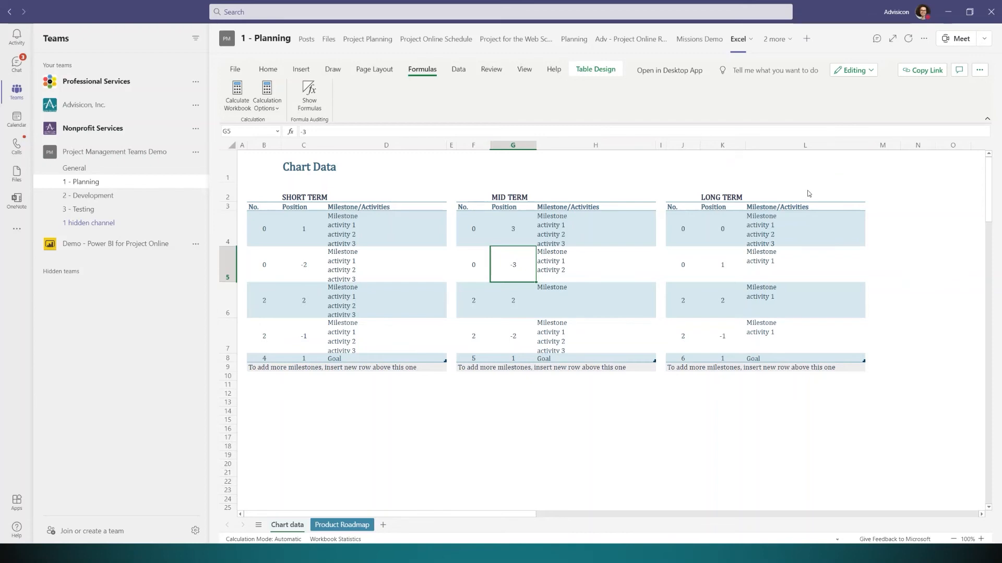
- Add a Visio tab to the Planning channel, using Project Brainstorm Session.vsdx from the Project Related Documents folder
click(807, 41)
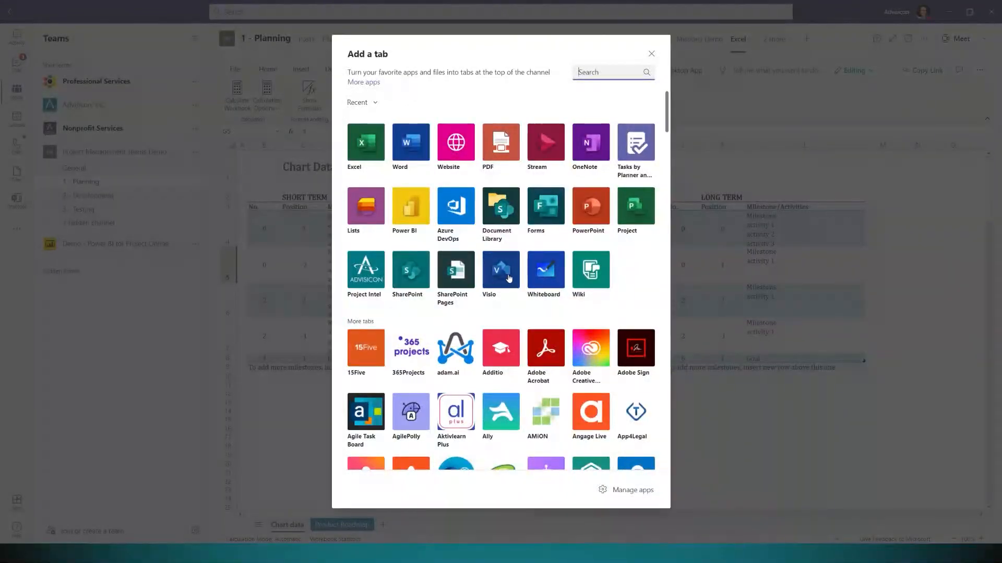
click(509, 277)
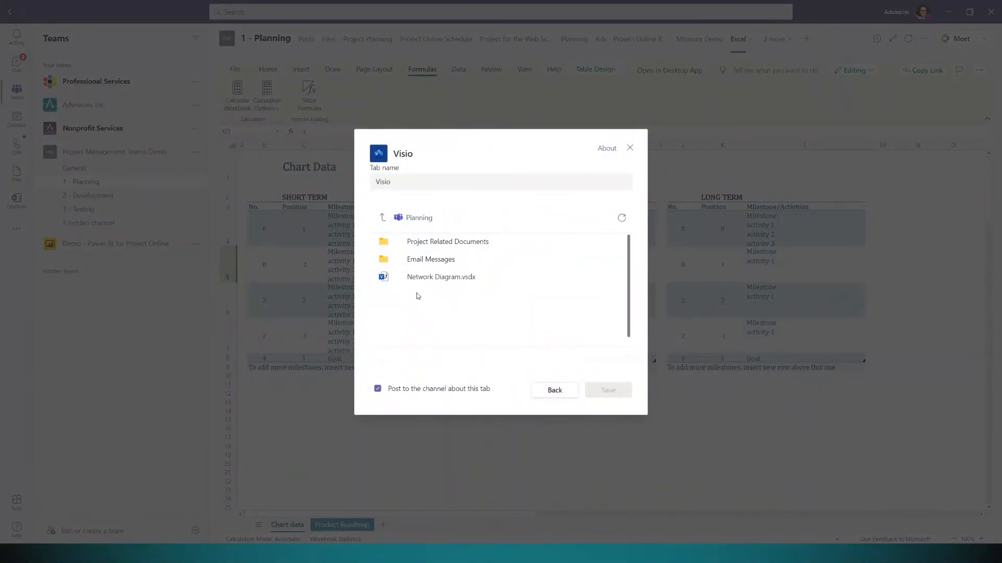
click(424, 248)
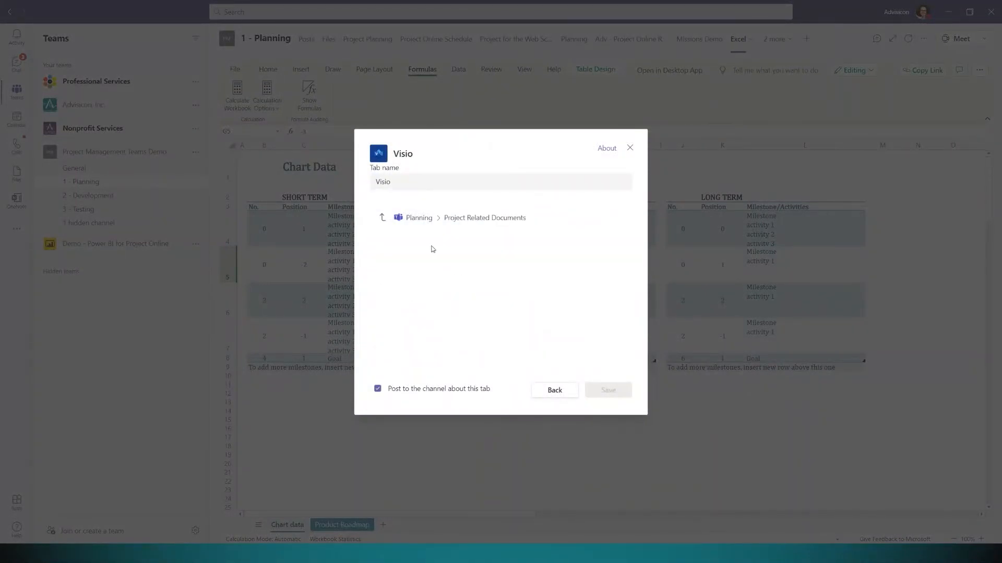
scroll(447, 270, down, 5)
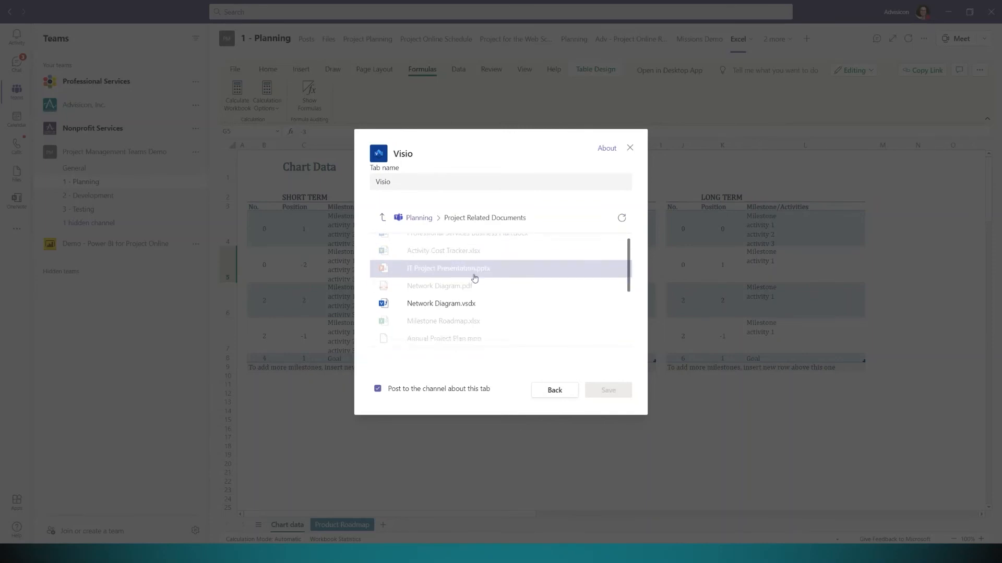
click(429, 268)
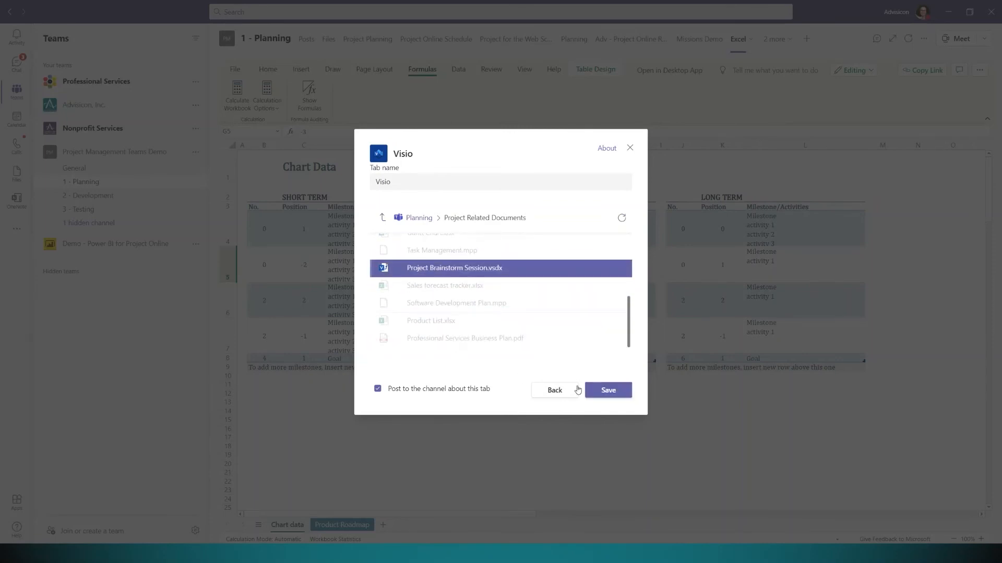
click(604, 391)
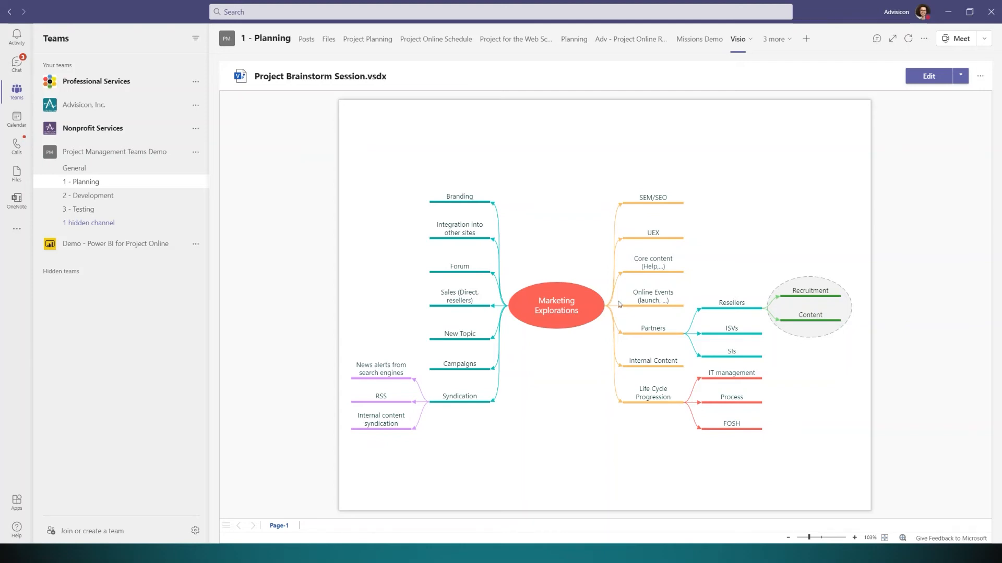
- Open the brainstorm diagram in the Visio desktop app and change the central topic's text to Marketing Expectations
click(928, 76)
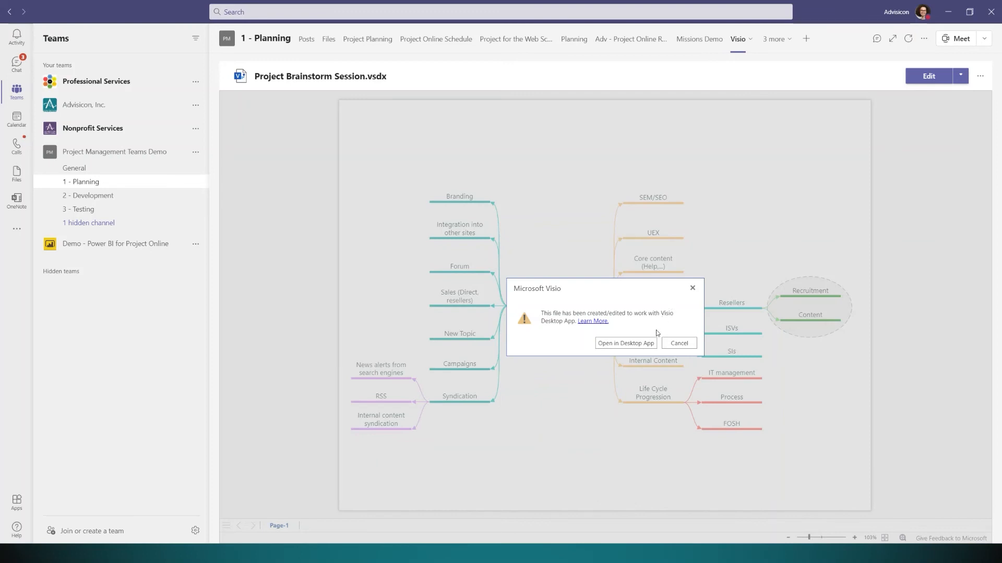
click(651, 346)
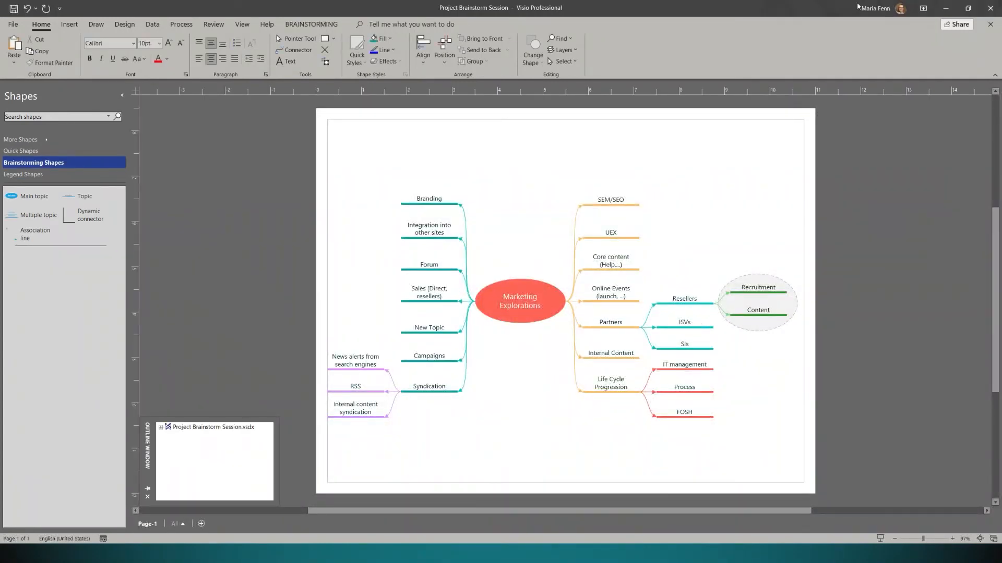
click(512, 299)
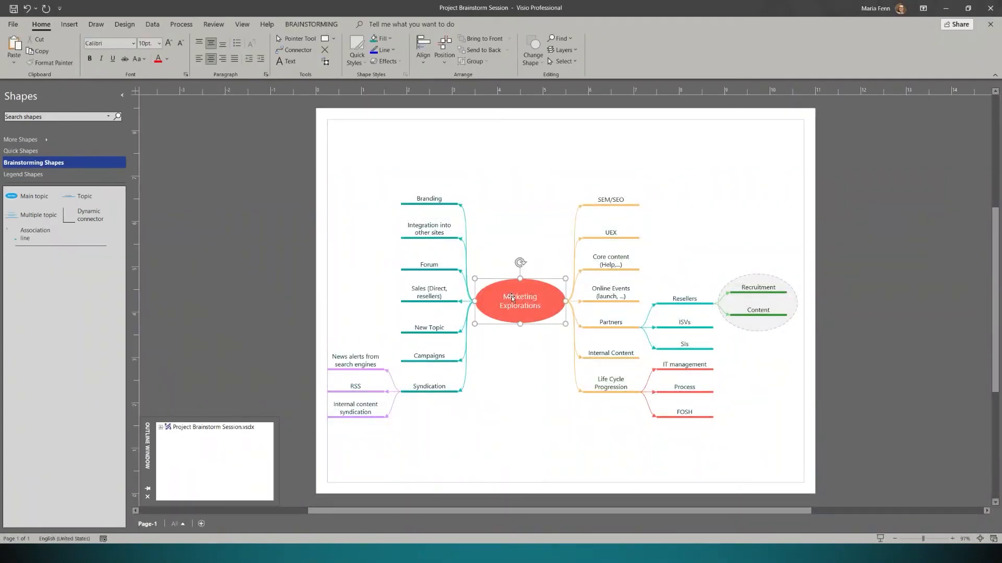
double_click(521, 306)
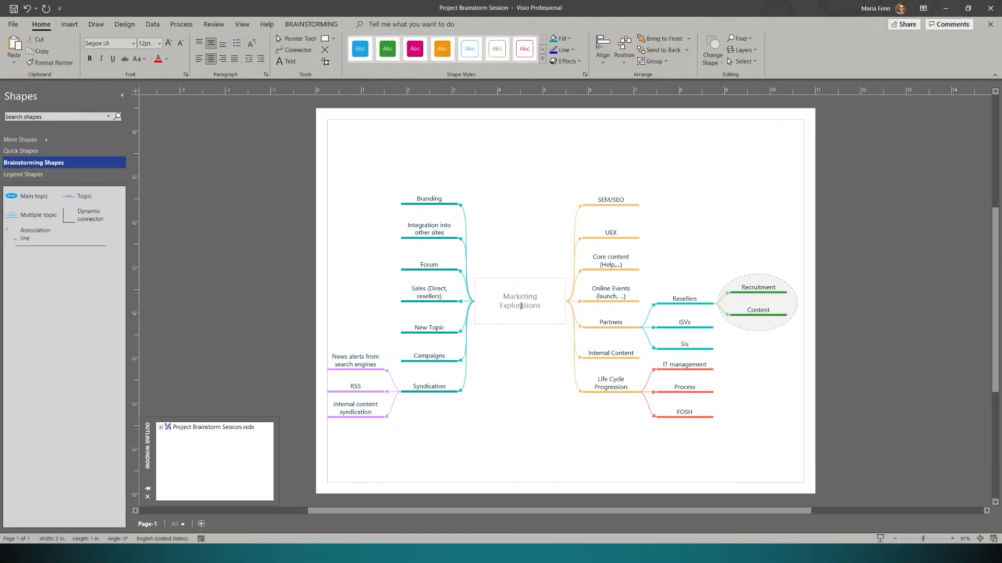
drag(539, 305, 493, 303)
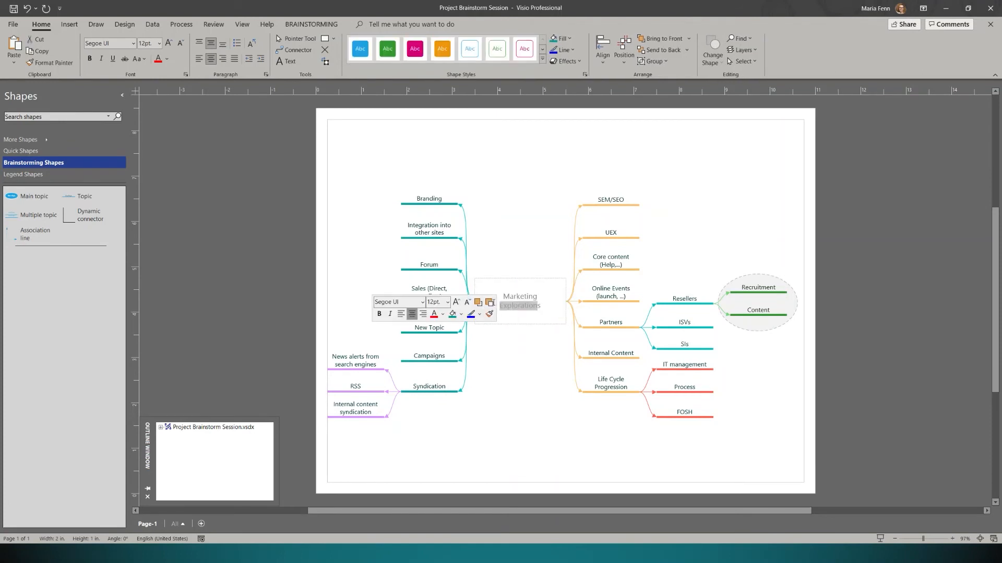
key(BackSpace)
text(Expectation)
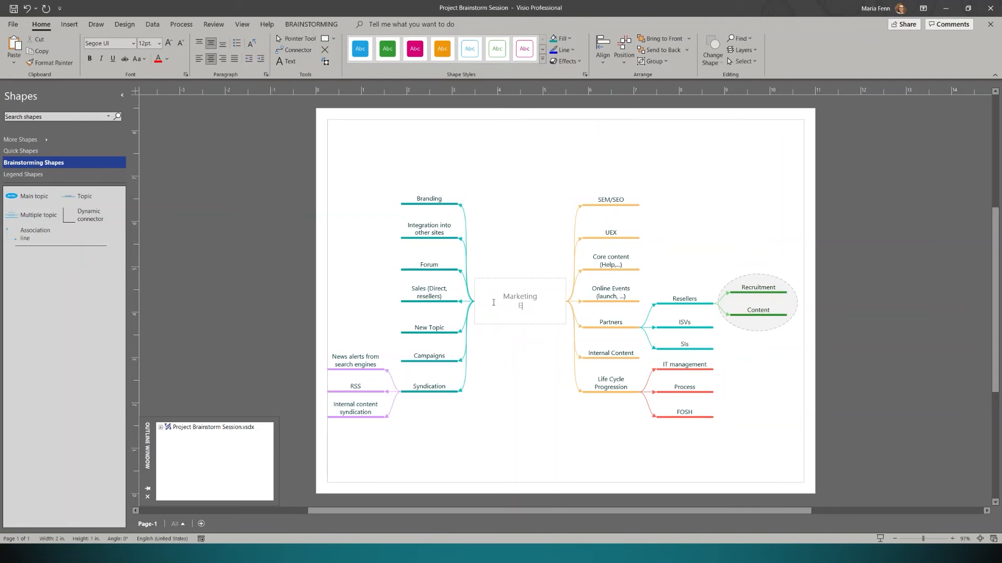
text(s)
click(598, 419)
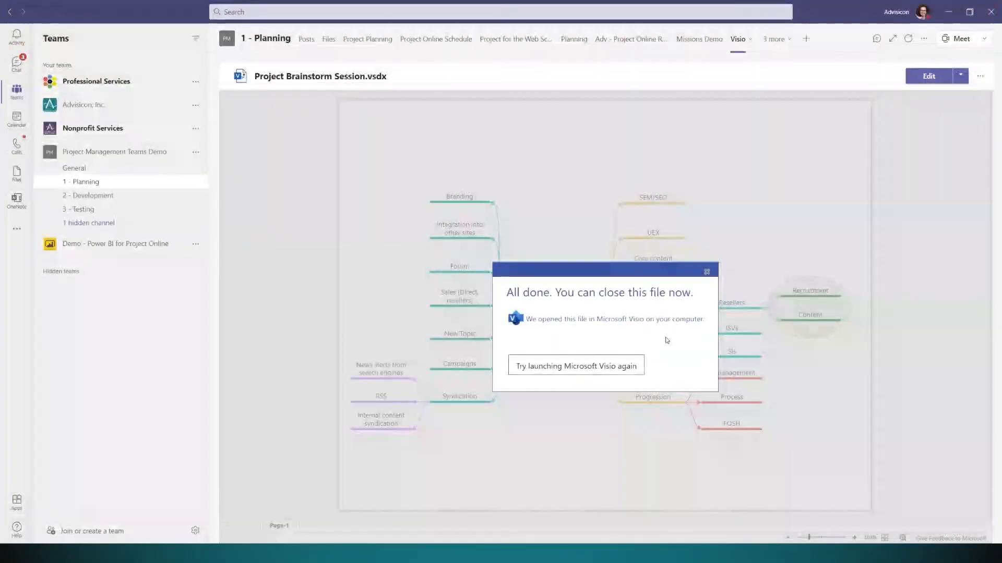
- Refresh the channel's Visio tab in Teams and rename it Project Brainstorming Session
click(707, 272)
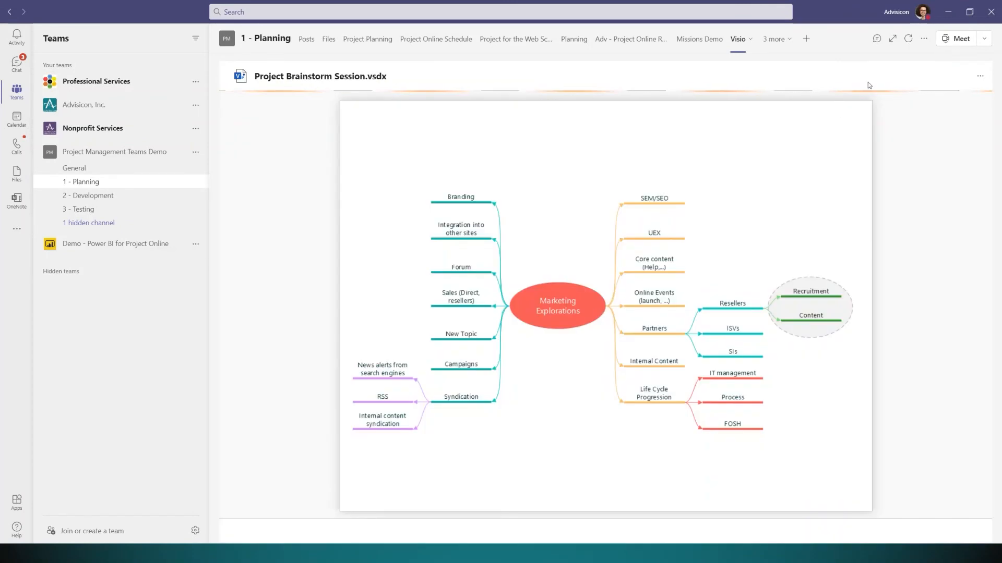
click(908, 38)
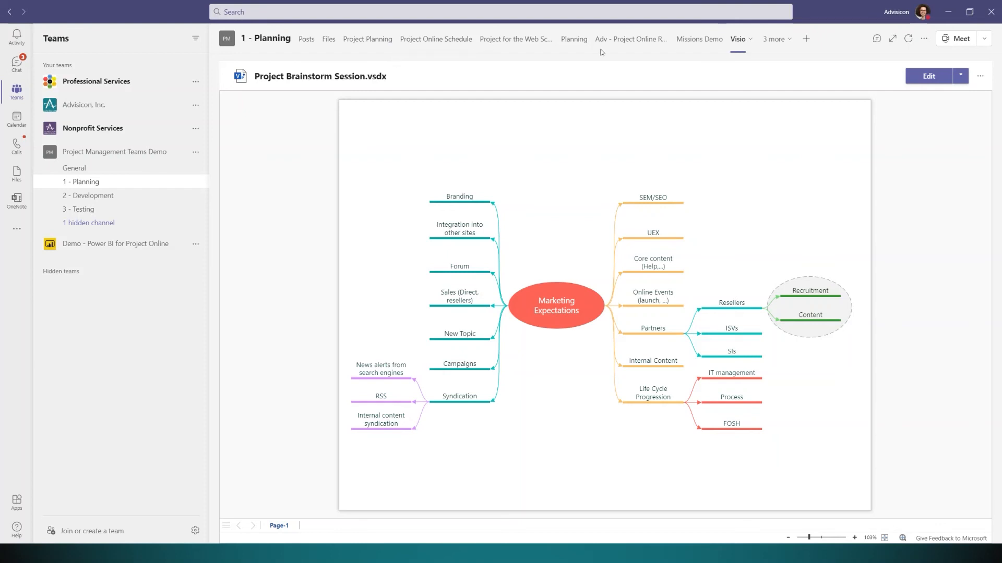
click(743, 43)
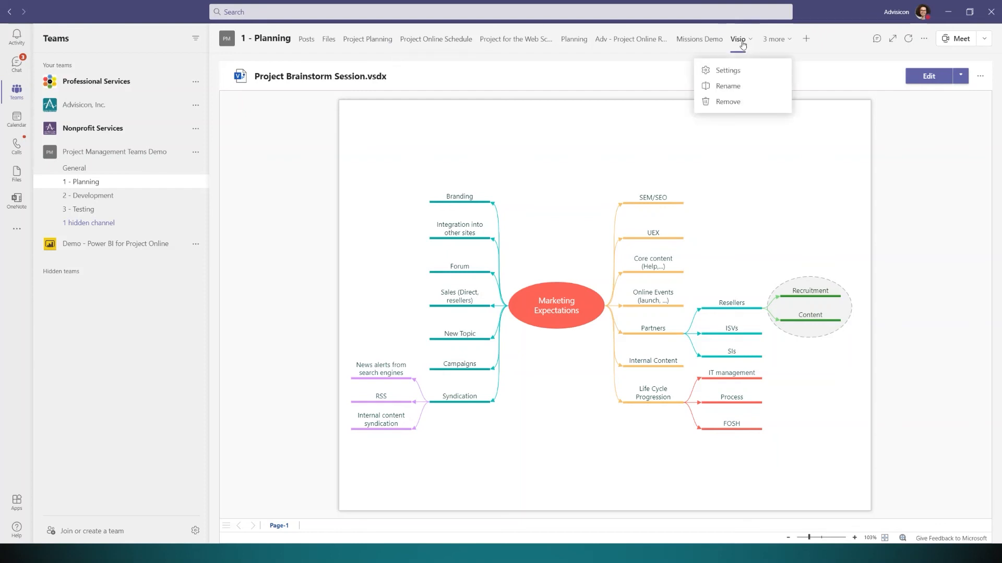
click(745, 87)
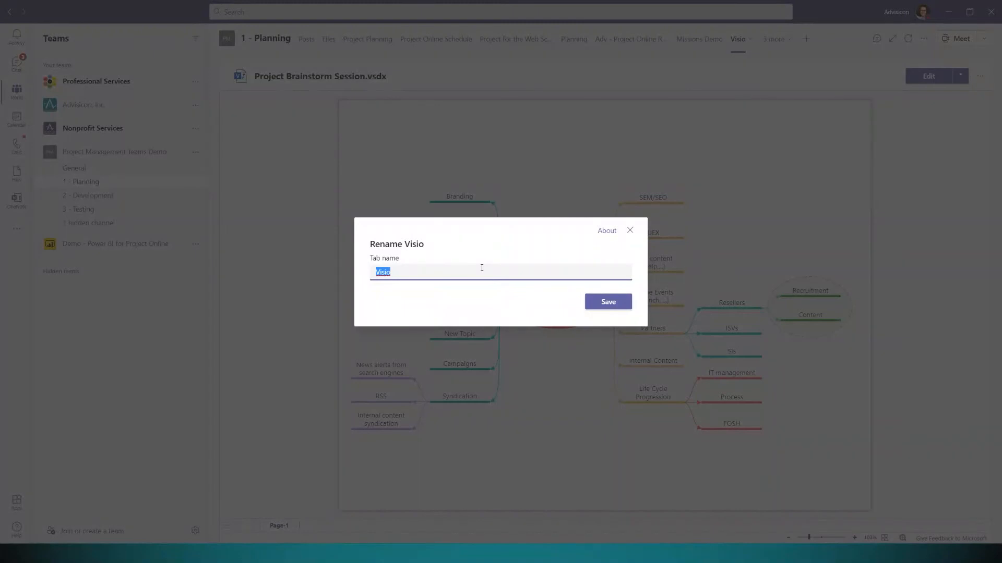
text(Project Brainstorming Ses)
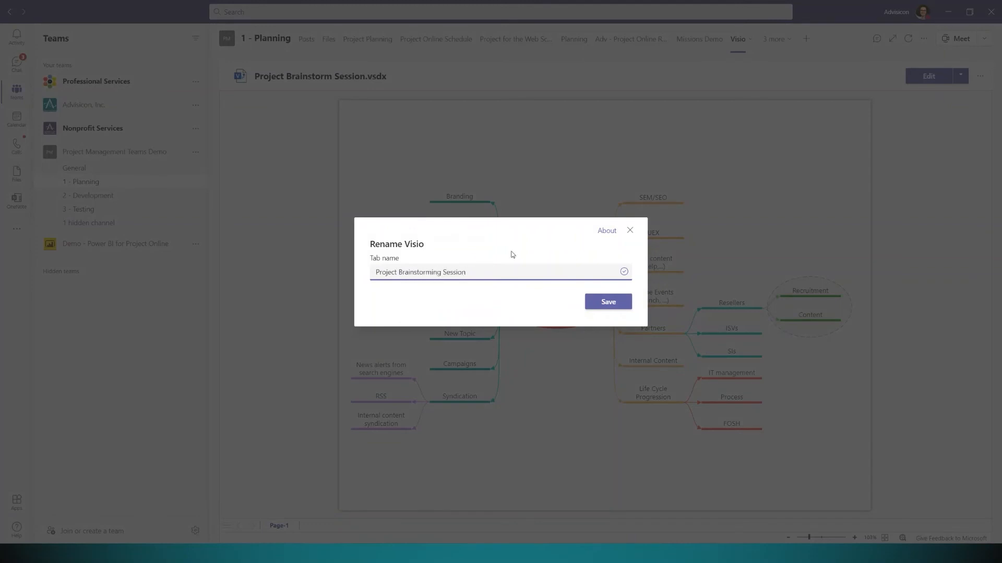
click(623, 305)
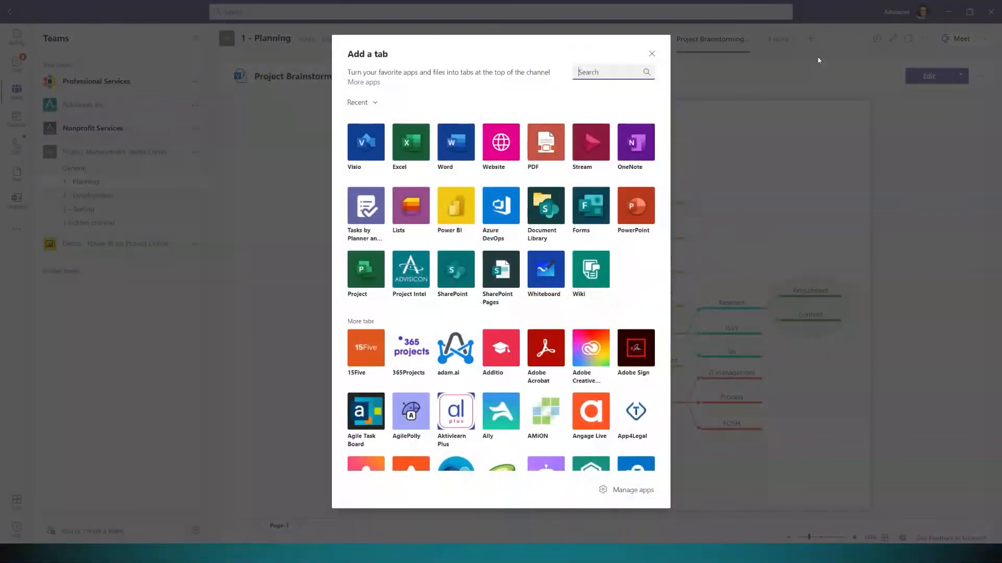
- Add a PowerPoint tab to the Planning channel, using IT Project Presentation.pptx from the Project Related Documents folder
click(635, 224)
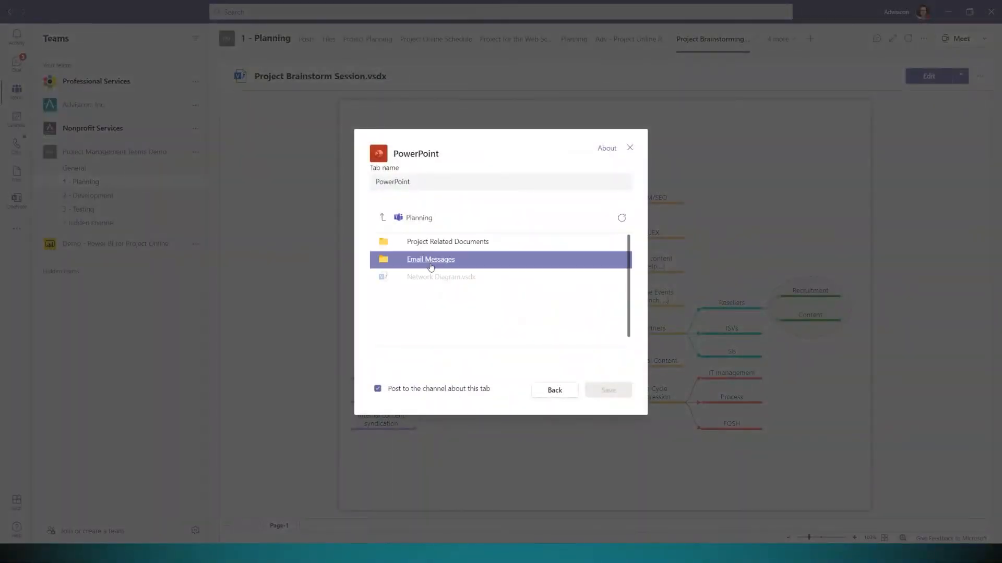
click(441, 245)
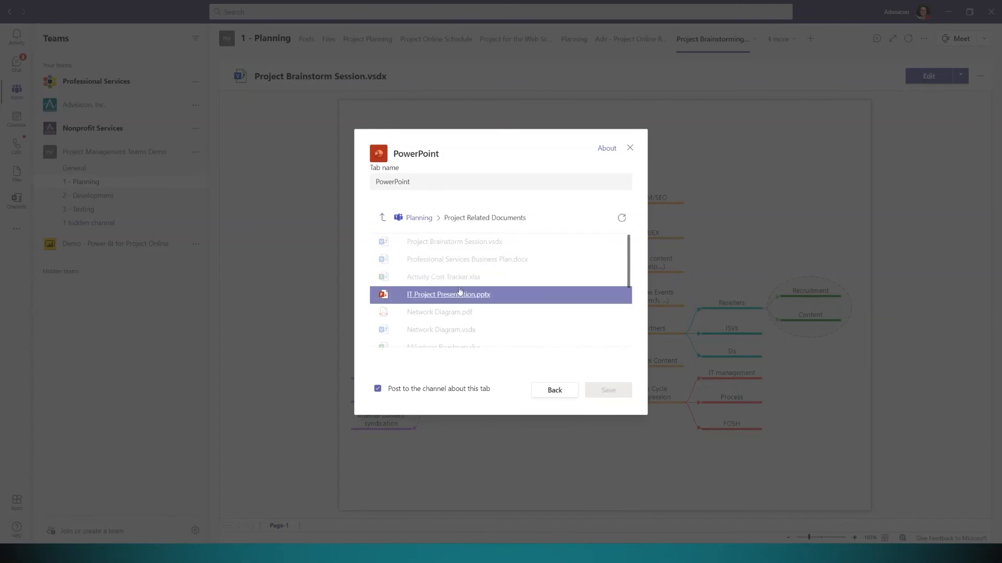
click(458, 293)
click(608, 390)
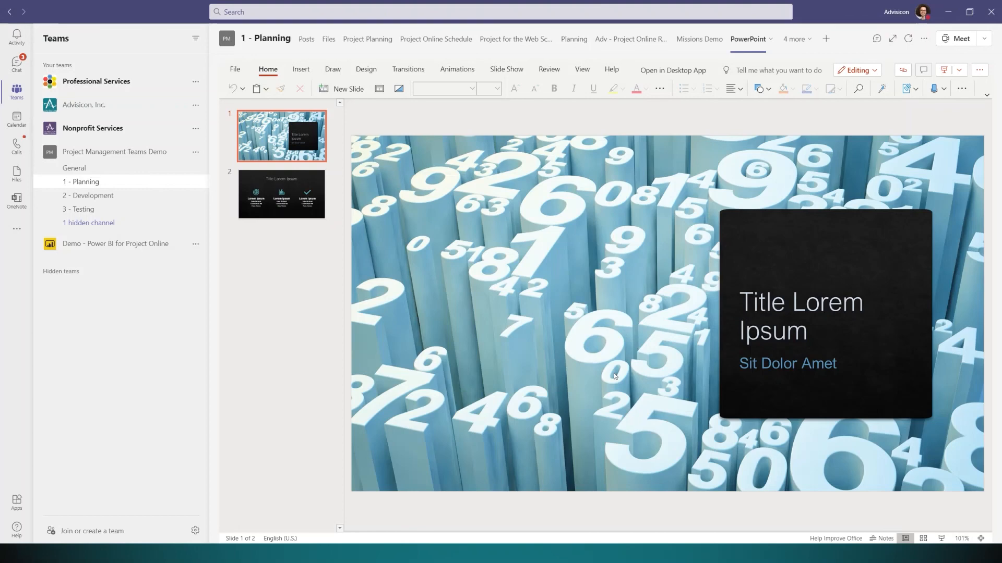
- Set up a new Excel tab in the group chat with the two colleagues, choosing Sales forecast tracker.xlsx as its file
click(18, 65)
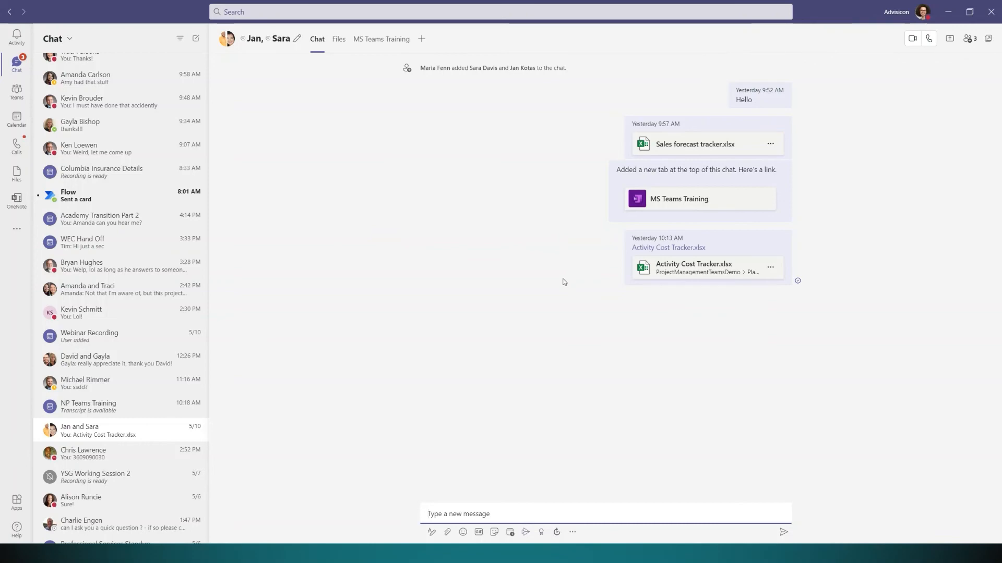
click(480, 177)
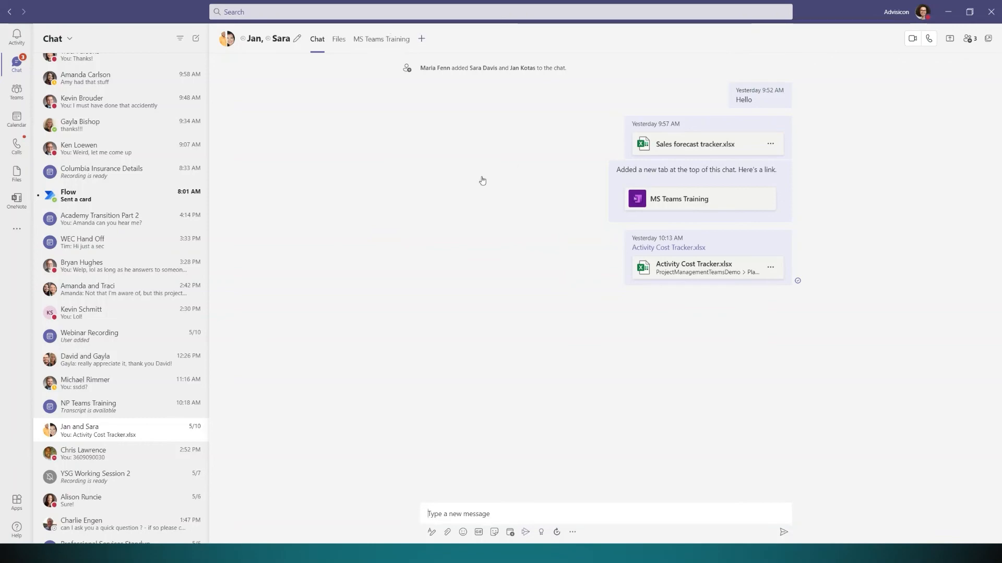
click(421, 39)
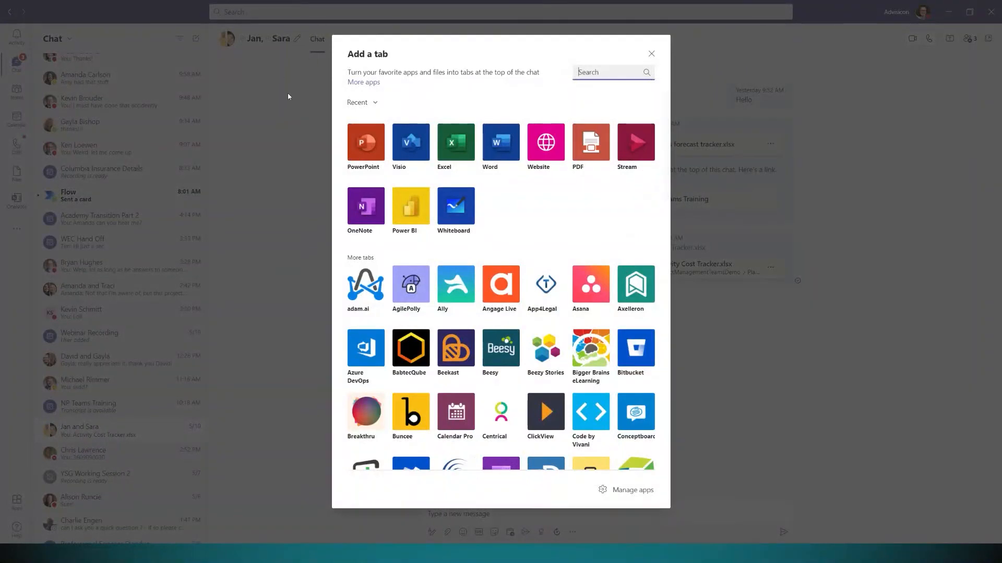
click(462, 145)
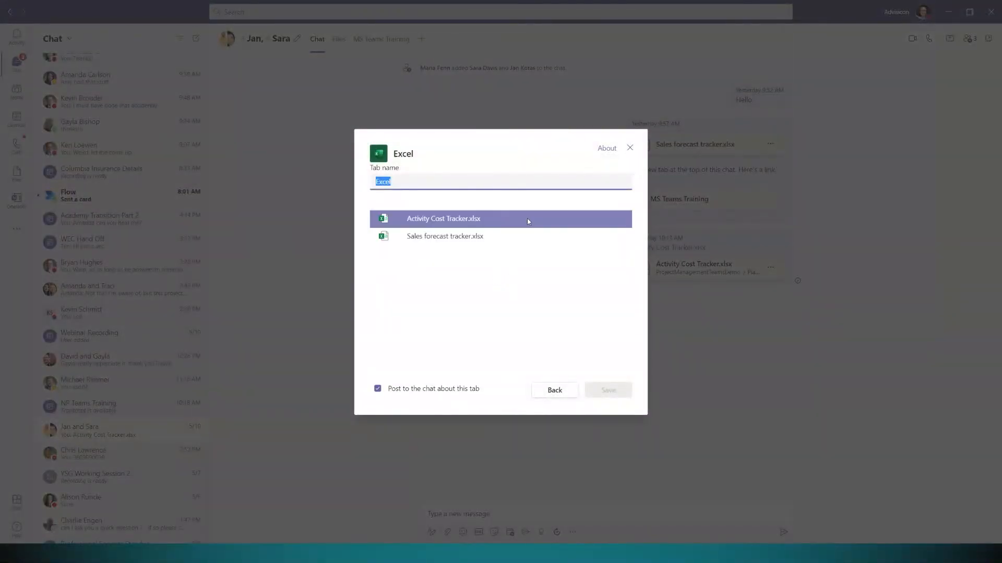
click(526, 222)
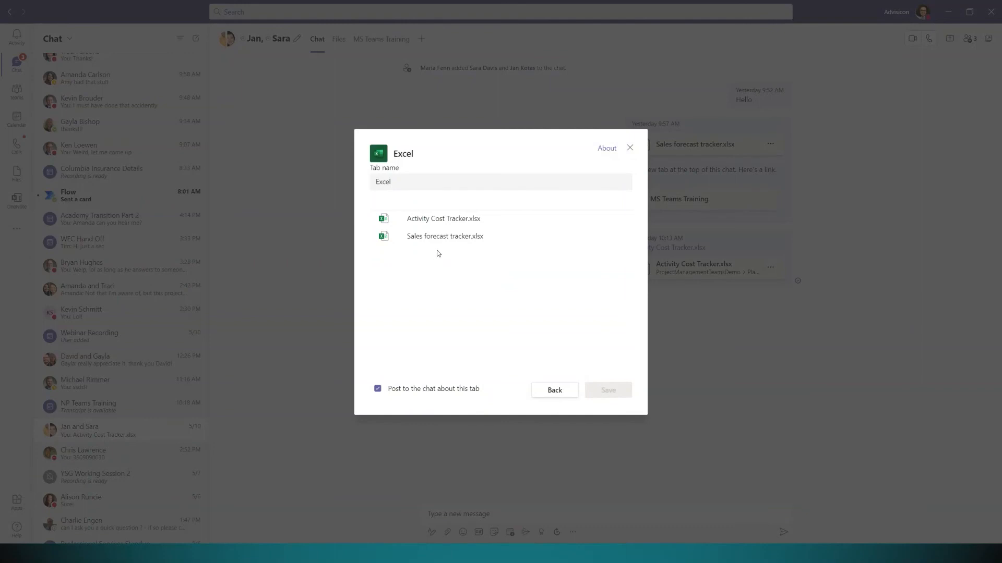
click(452, 240)
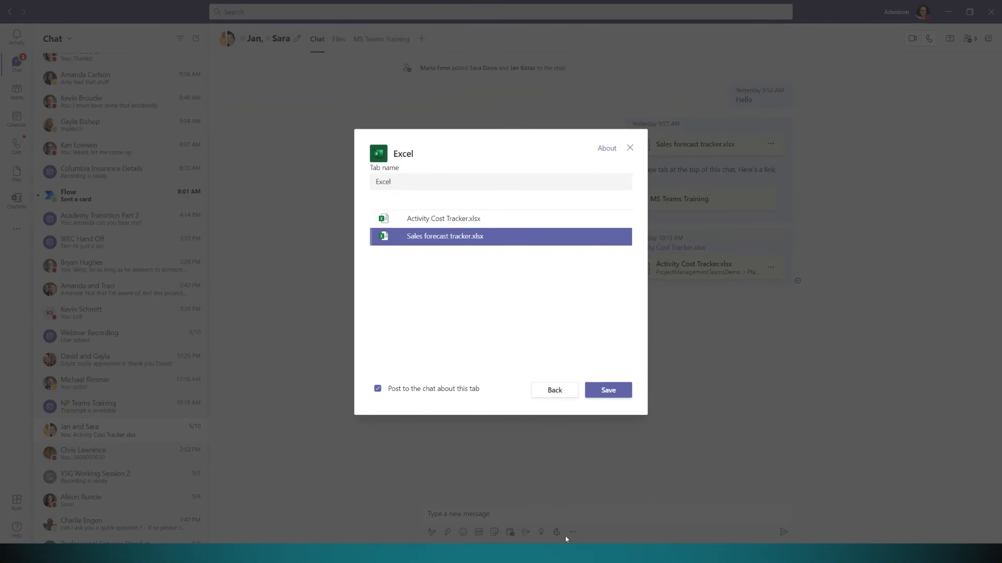
- Name the group chat's new Excel tab Sales Tracker and save it
click(409, 181)
drag(410, 181, 286, 196)
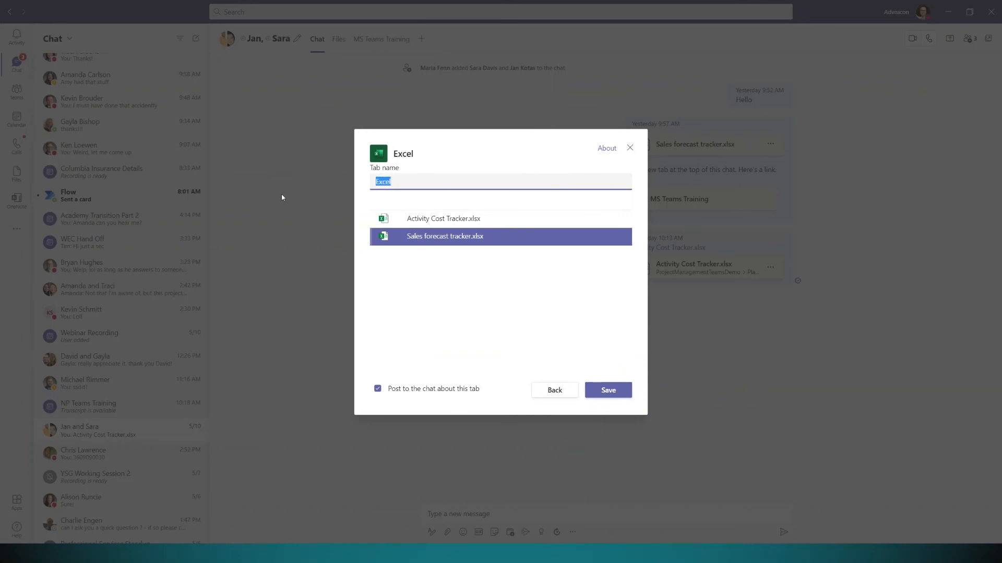
text(Sales Track)
key(BackSpace)
text(ker)
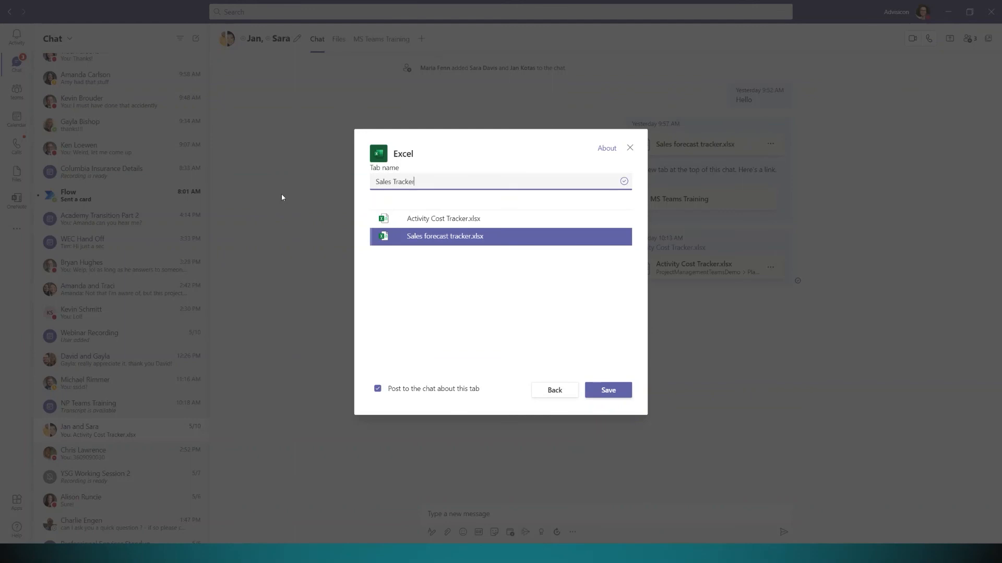
click(609, 390)
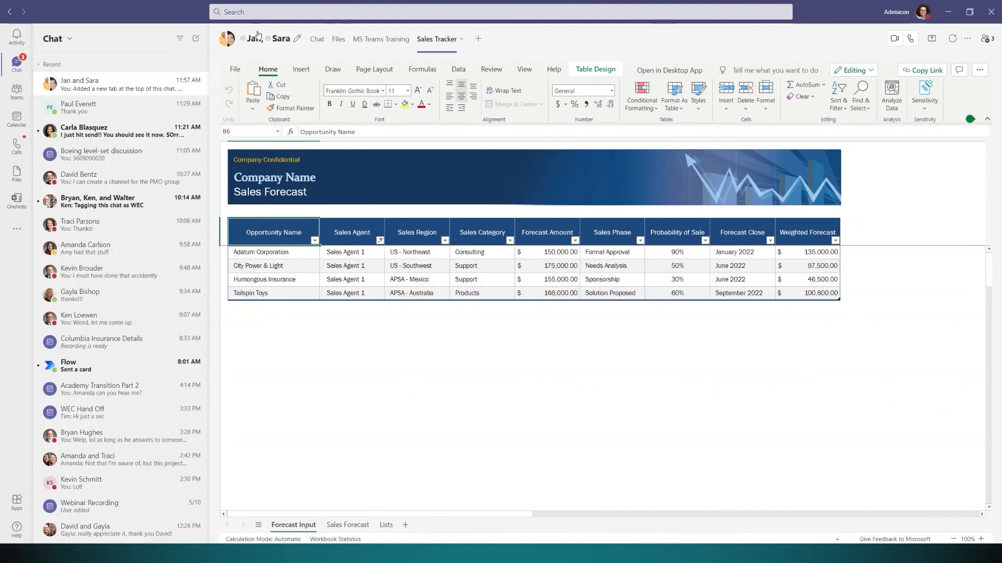
- Start a new chat and add the two demo project managers as its recipients
click(196, 39)
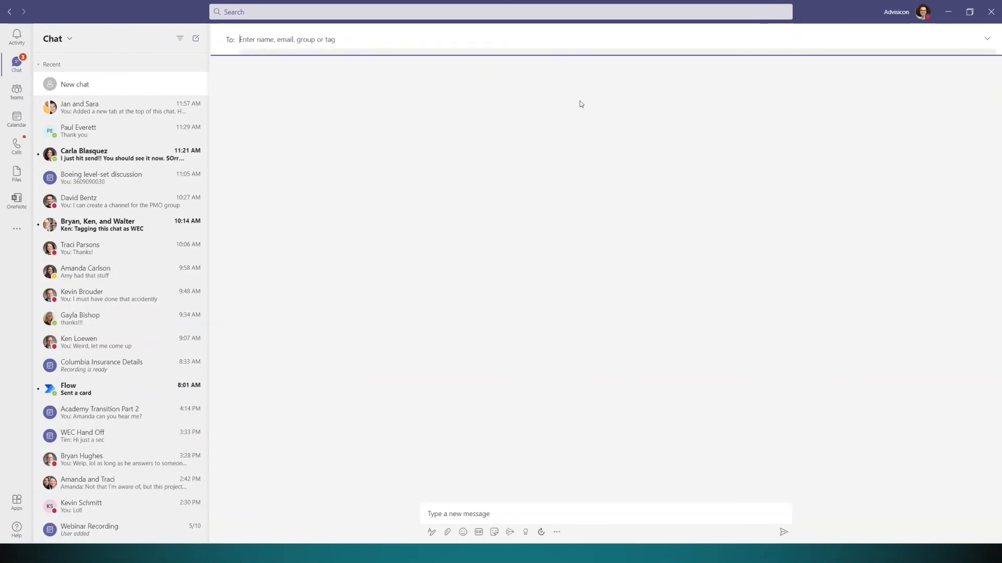
text(SAra)
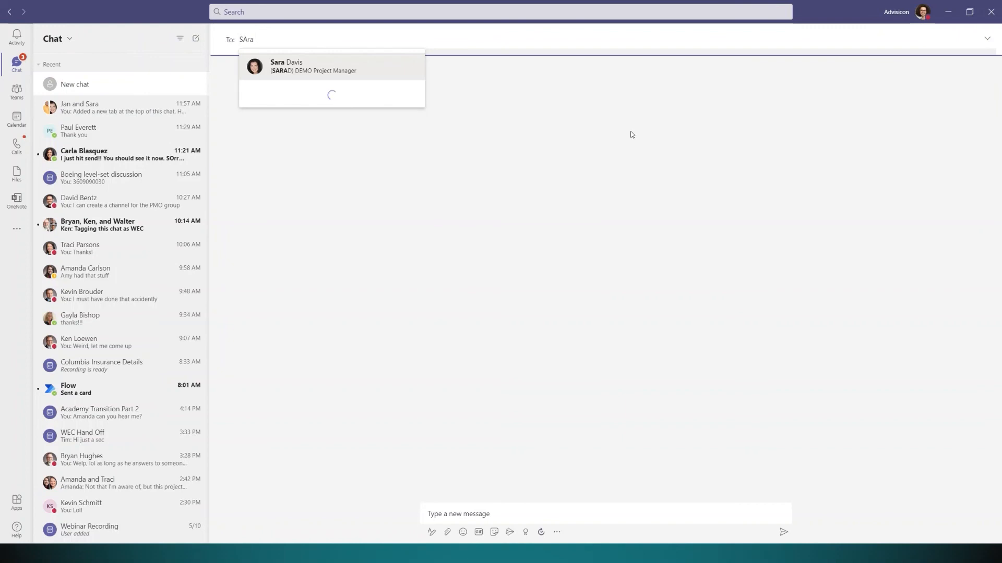
key(Return)
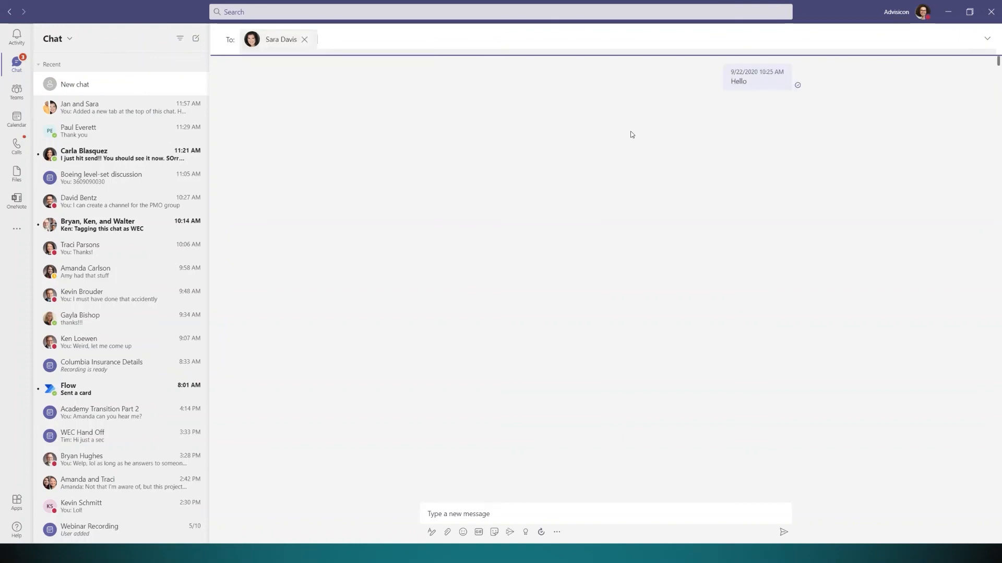
text(Jan)
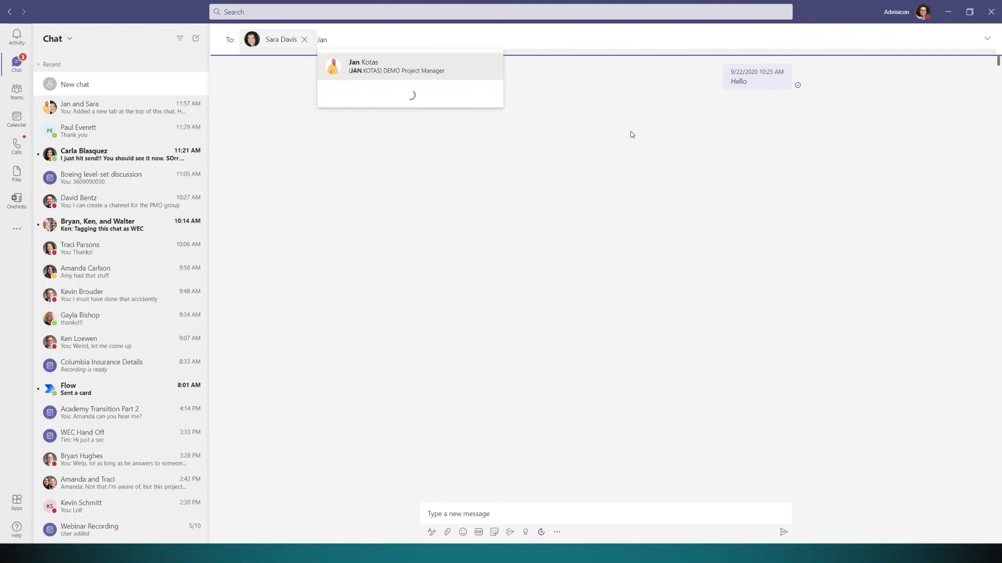
key(Return)
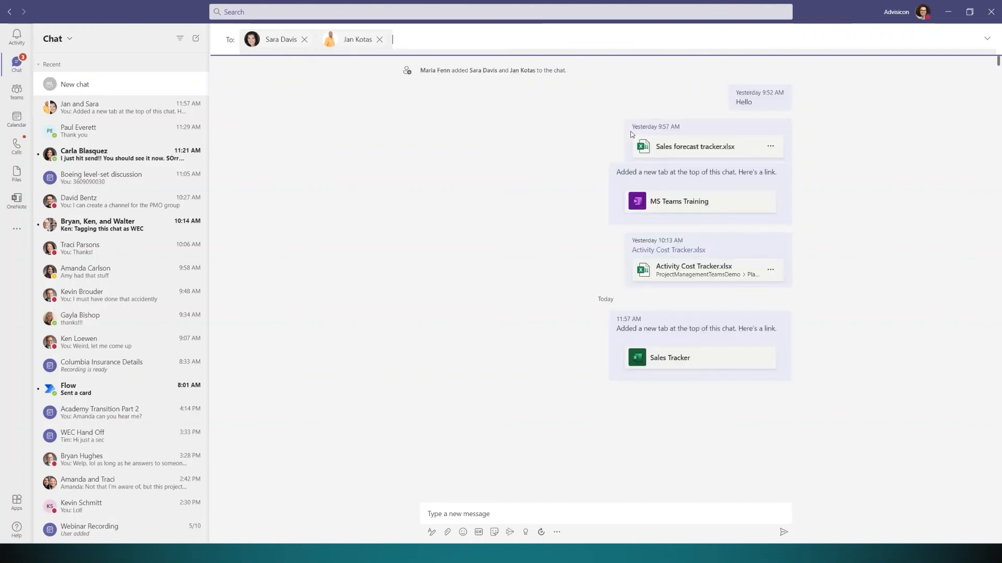